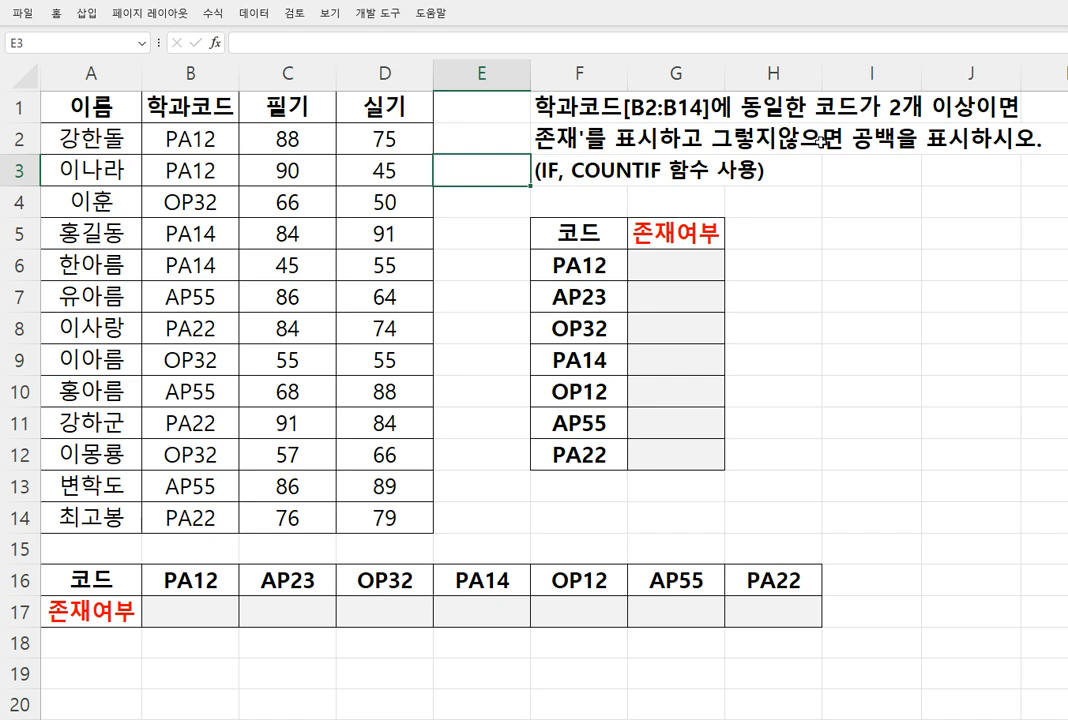
drag(672, 265, 663, 446)
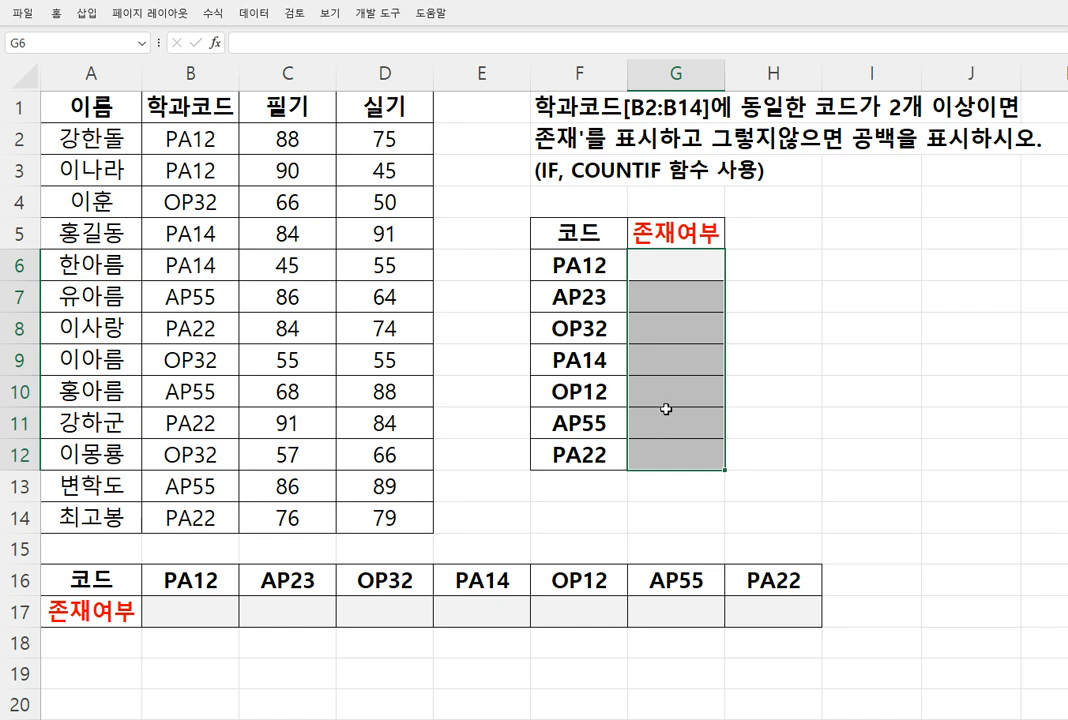
click(577, 269)
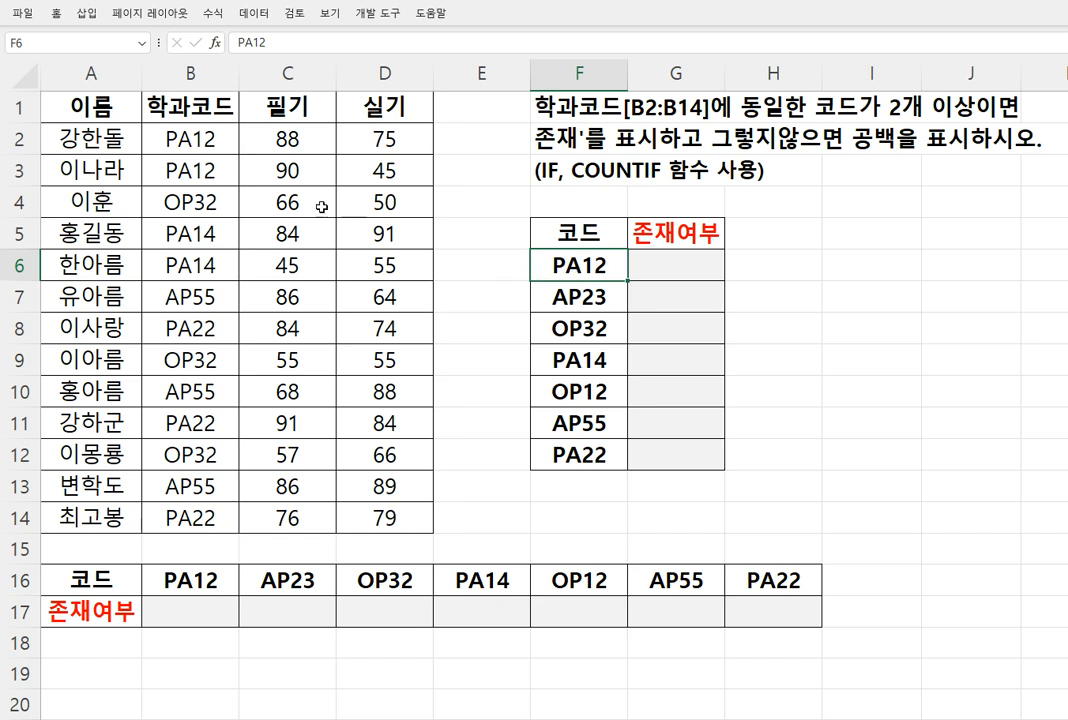
drag(210, 138, 209, 492)
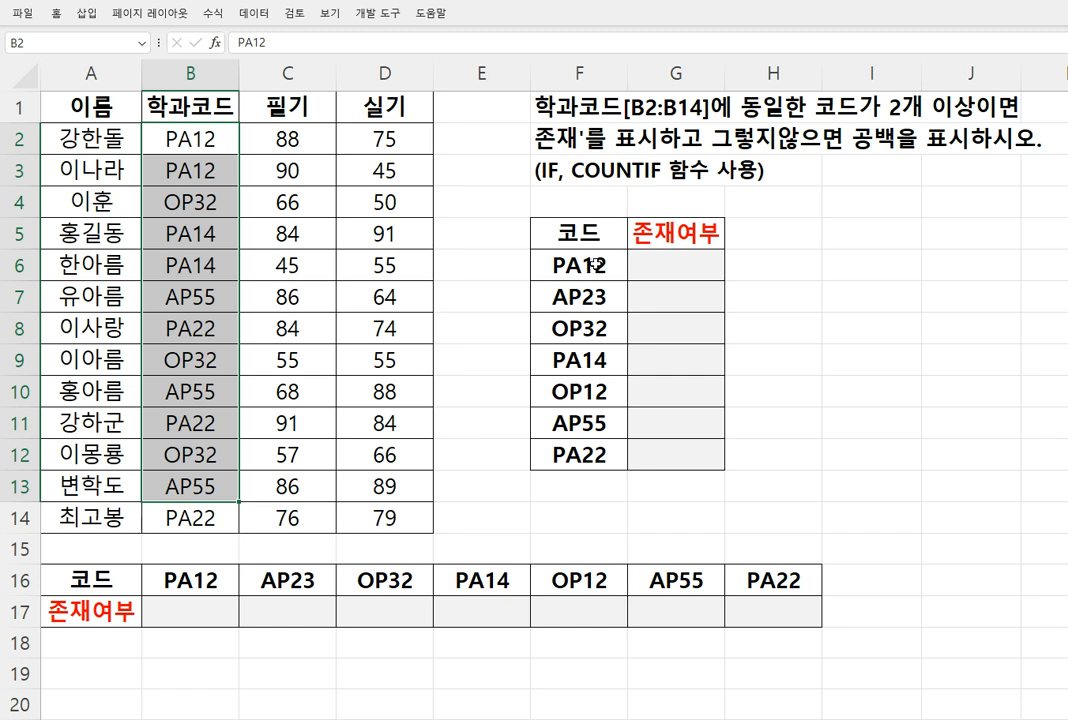
Start a COUNTIF formula in cell G6 and open its function arguments
click(666, 262)
text(=)
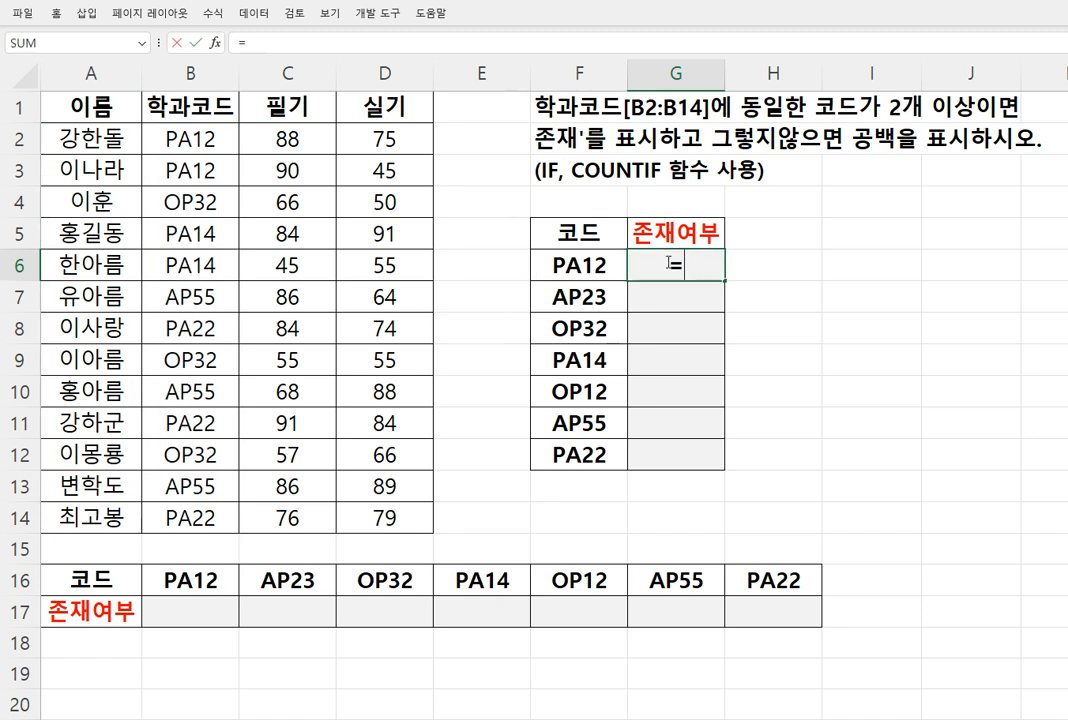
text(cou₩₩)
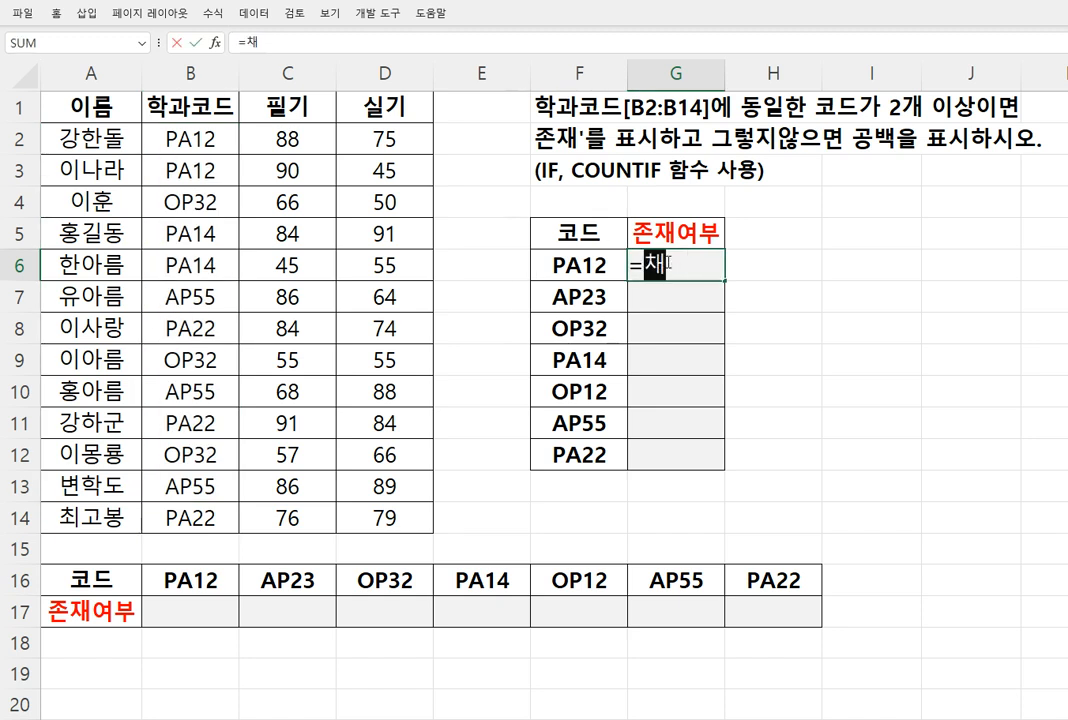
key(BackSpace)
key(BackSpace)
key(BackSpace)
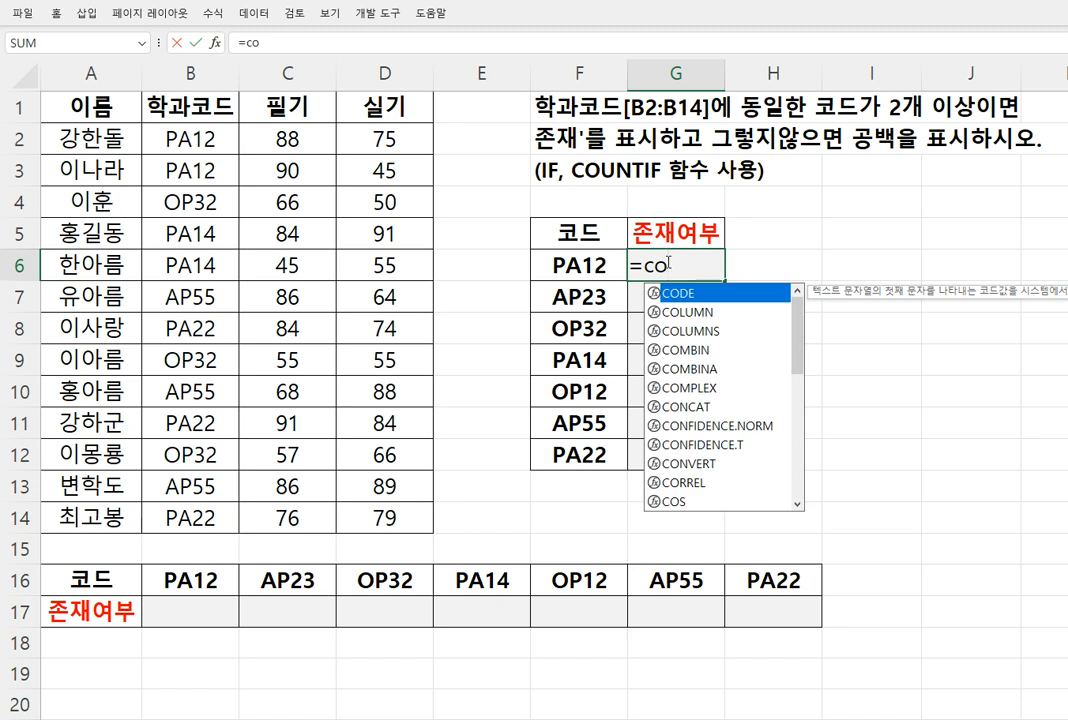
text(u)
key(Down)
key(Down)
key(Down)
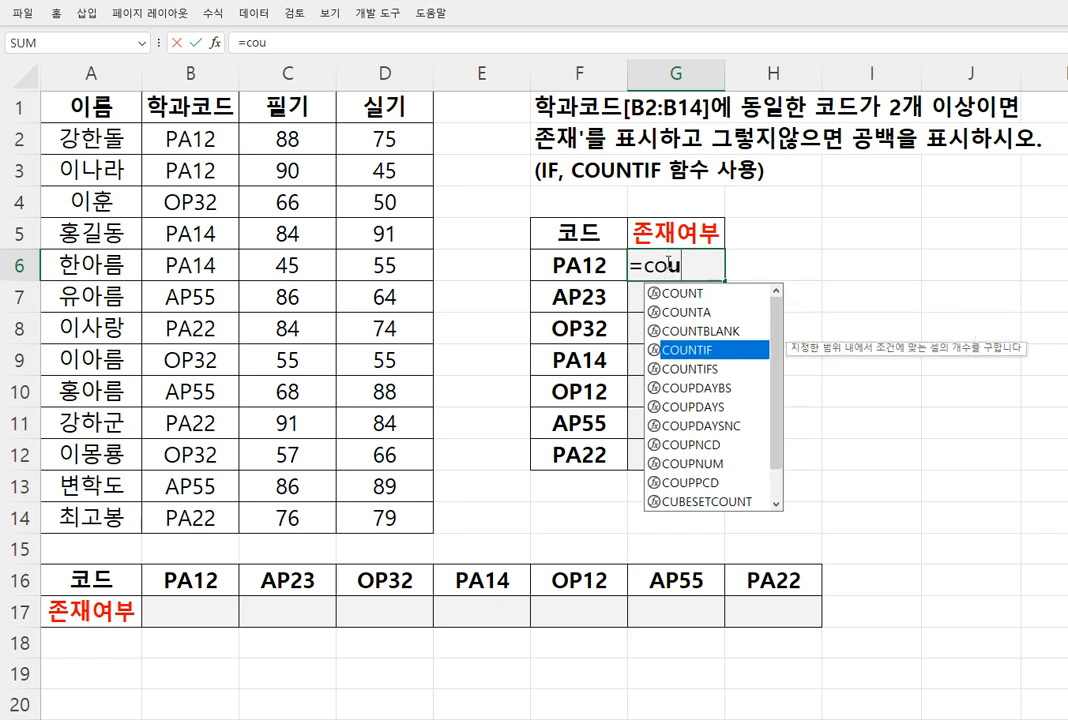
key(Tab)
key(ctrl+a)
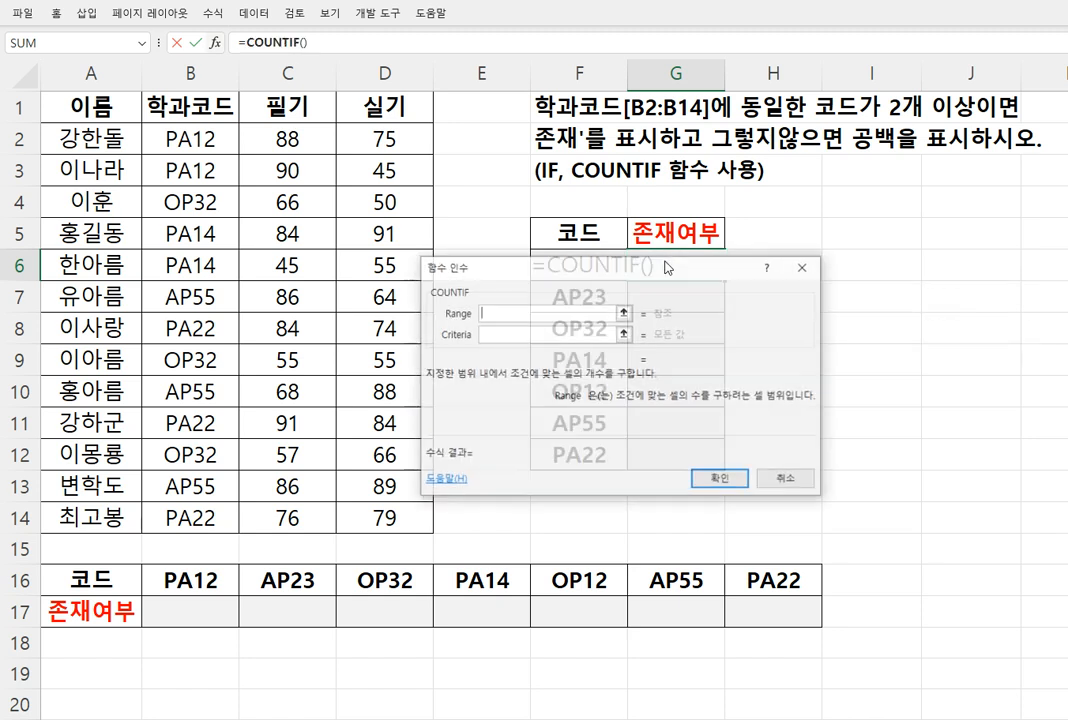
Set the COUNTIF range to B2:B14 and the criteria to "=PA12", and enter the formula in G6
drag(222, 138, 208, 508)
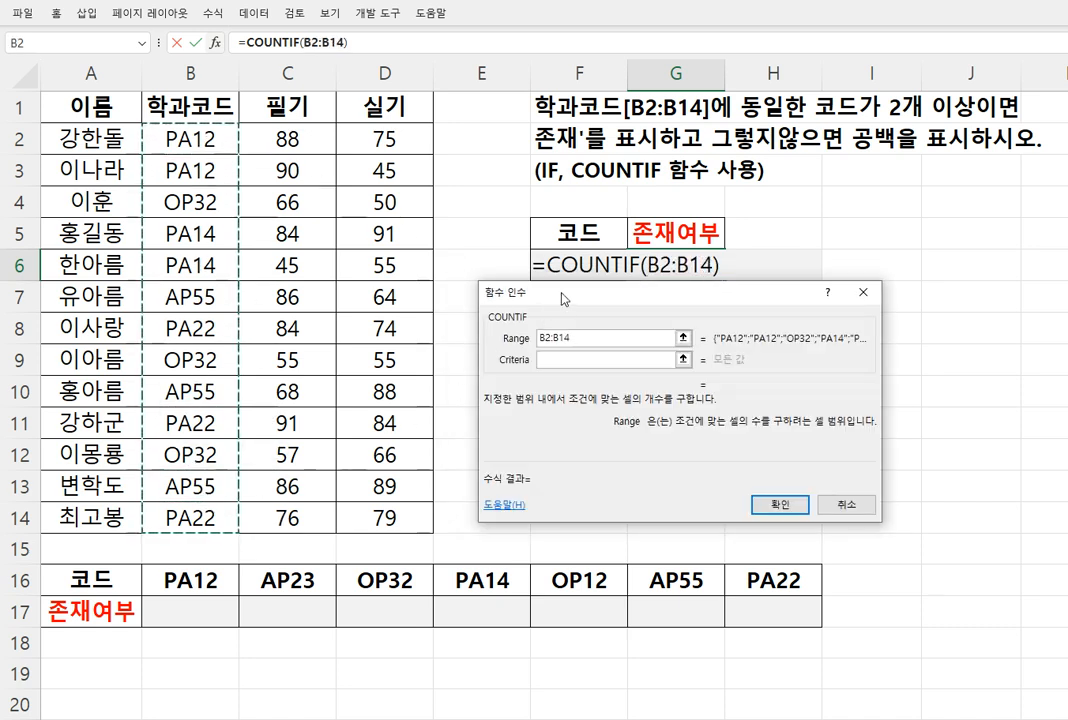
click(625, 362)
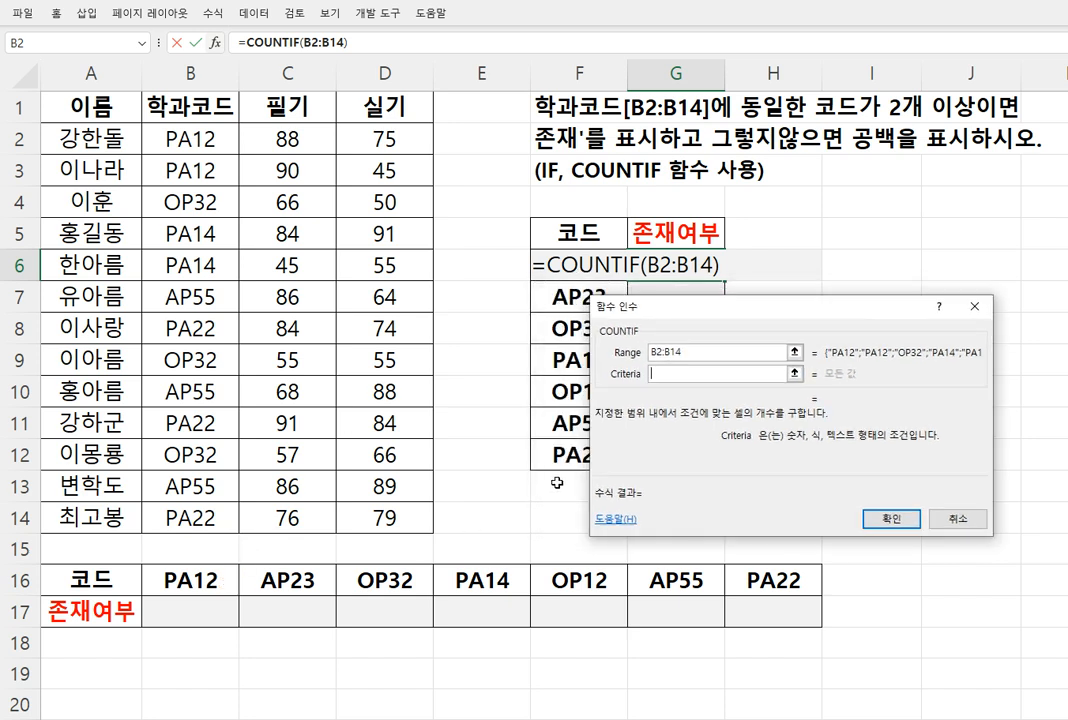
text("=)
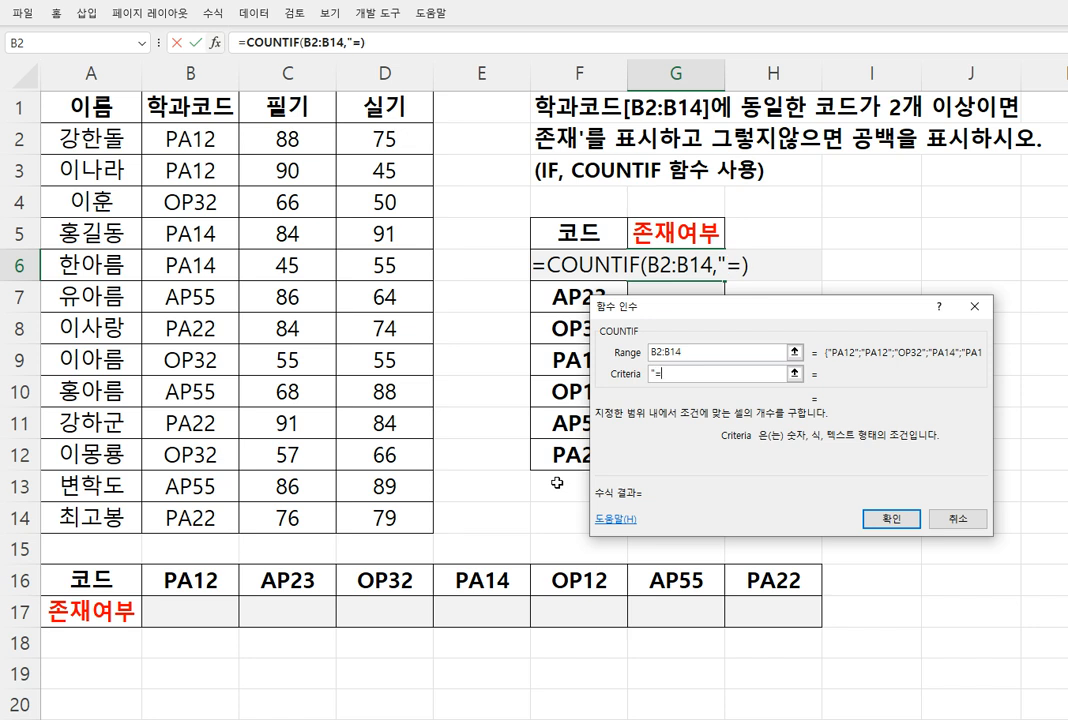
text(ㅖ)
key(BackSpace)
text(PA12")
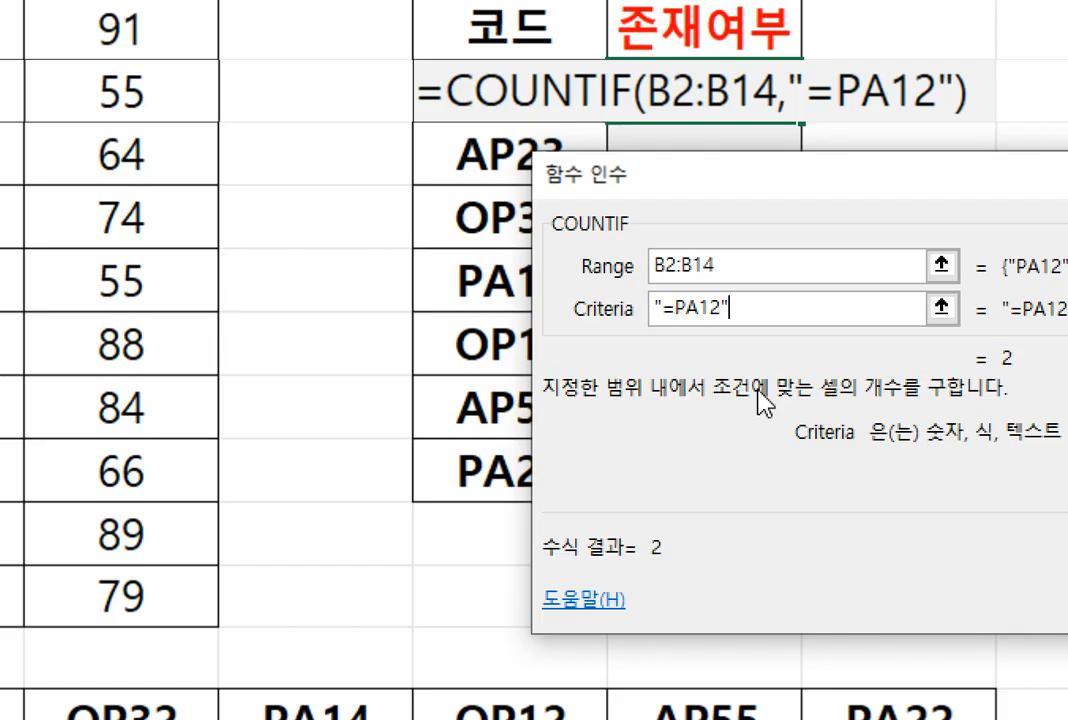
key(Return)
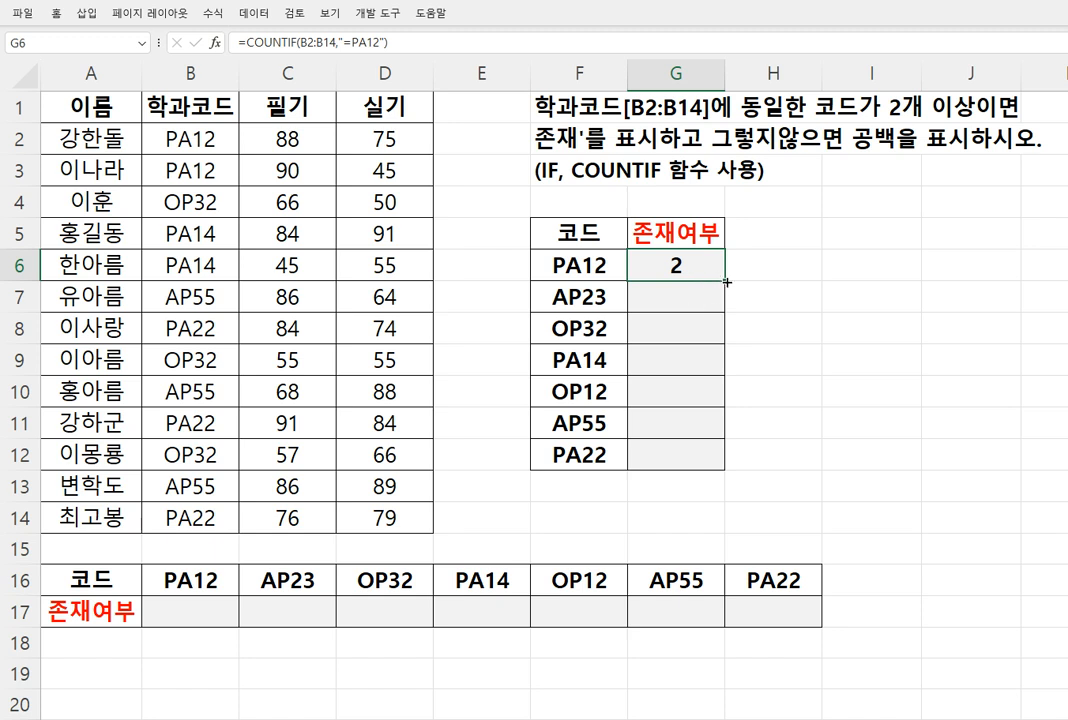
Fill the COUNTIF formula from G6 down to G12 and inspect the range and criteria of the copy in G7
drag(724, 281, 709, 452)
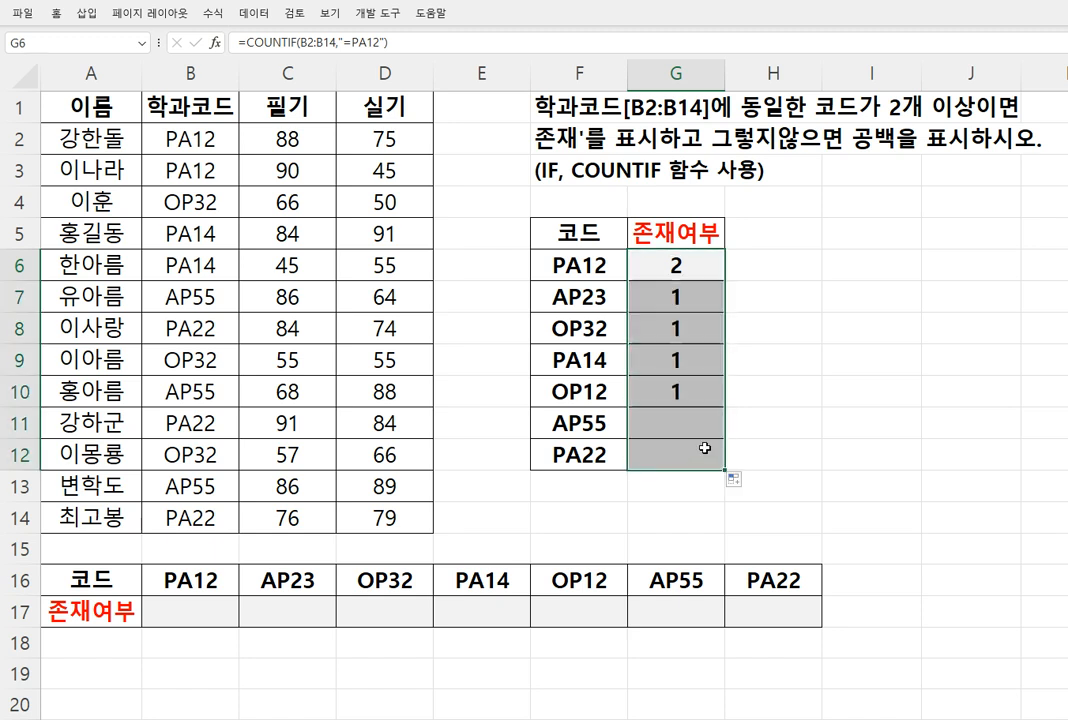
double_click(697, 311)
drag(671, 300, 713, 305)
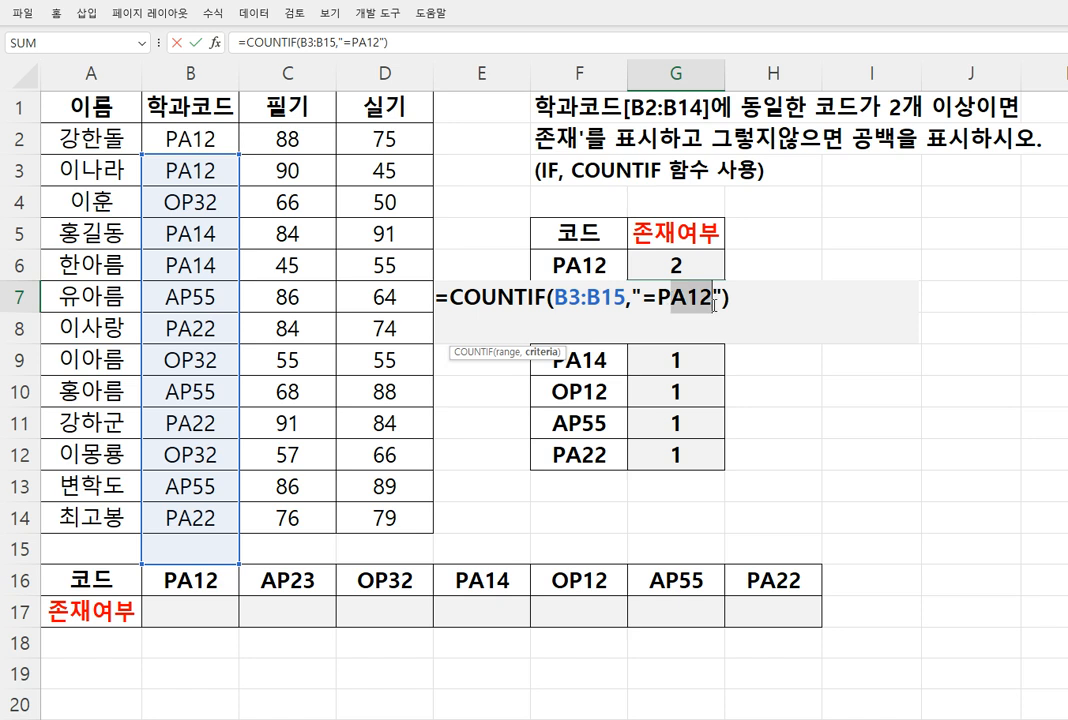
drag(569, 298, 614, 266)
key(Escape)
Make the COUNTIF range in G6 absolute as $B$2:$B$14 and fill the formula down to G12
double_click(632, 268)
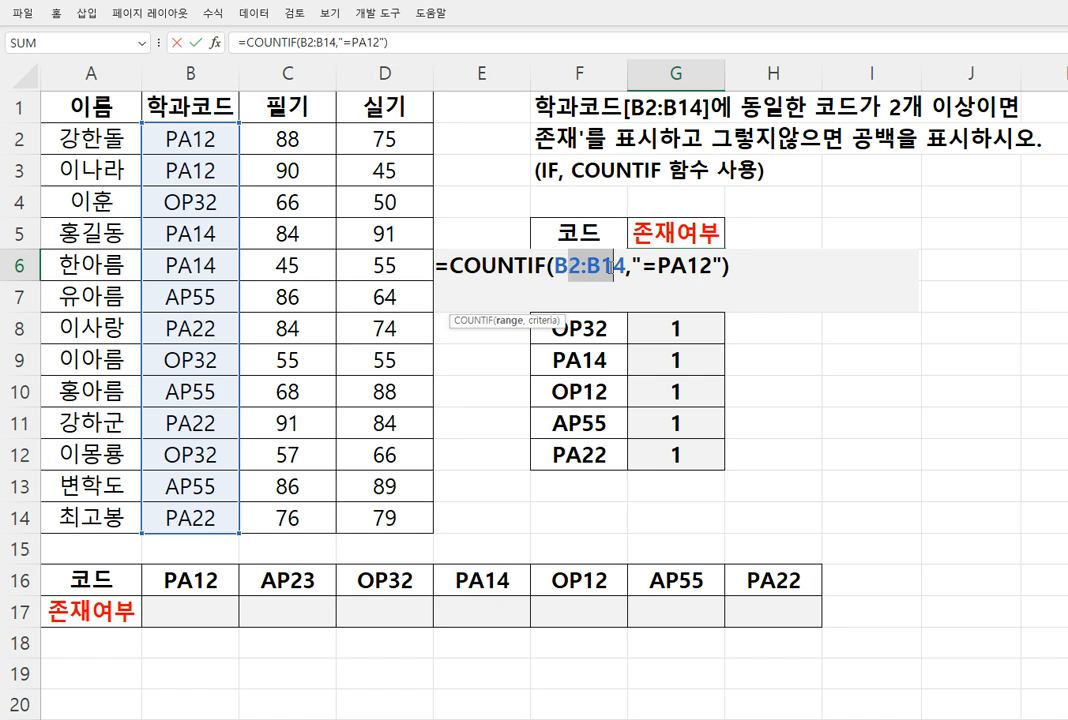
key(F4)
key(Return)
click(695, 270)
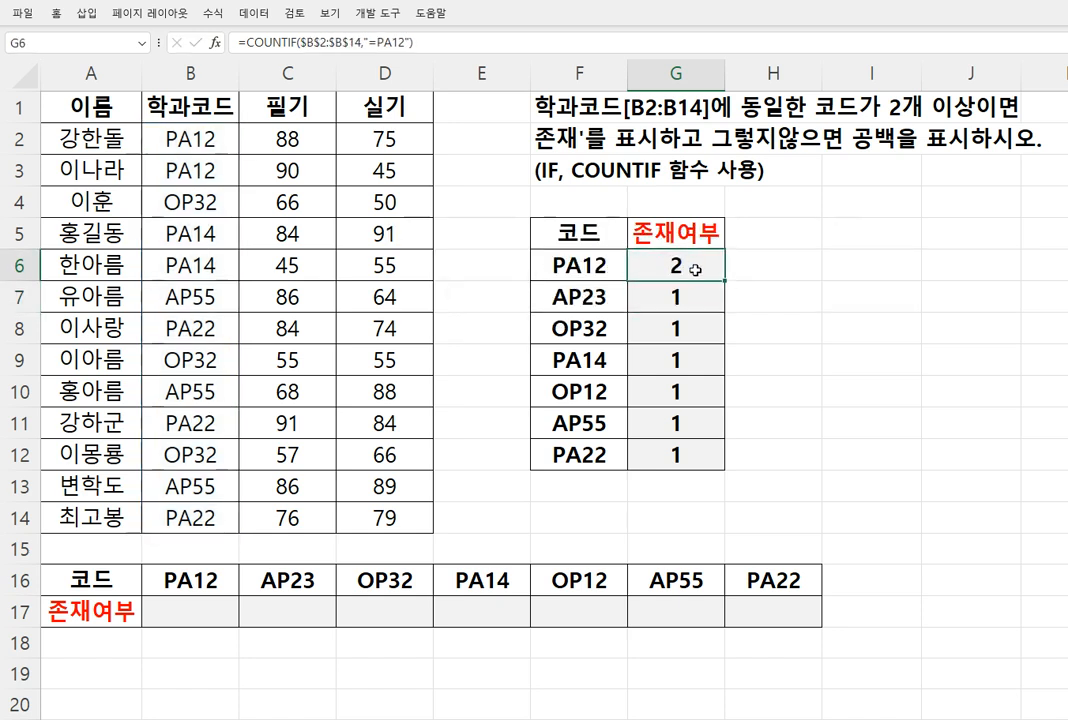
drag(725, 281, 707, 464)
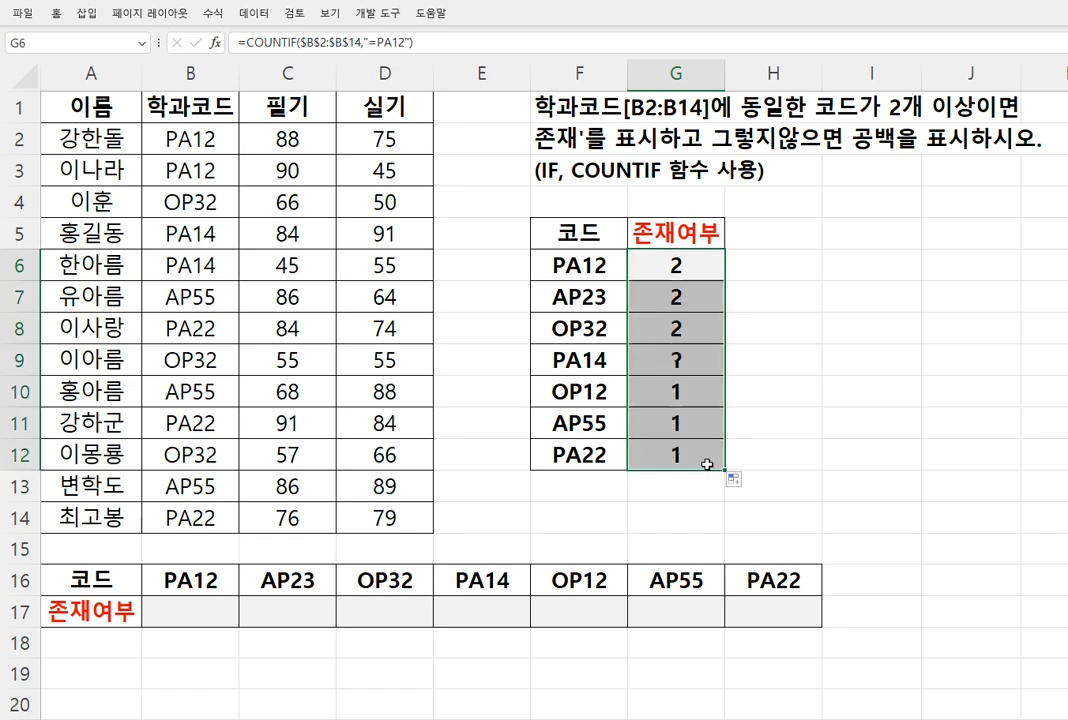
Inspect the COUNTIF range and criteria in the formulas of cells G6 and G8
double_click(684, 265)
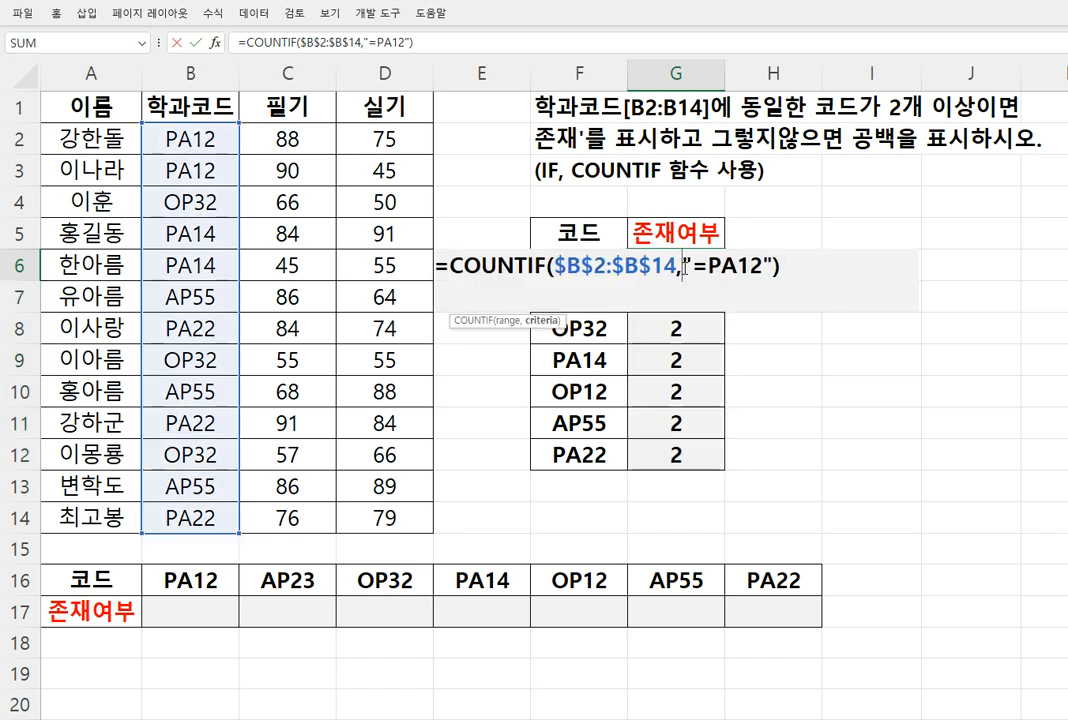
double_click(676, 329)
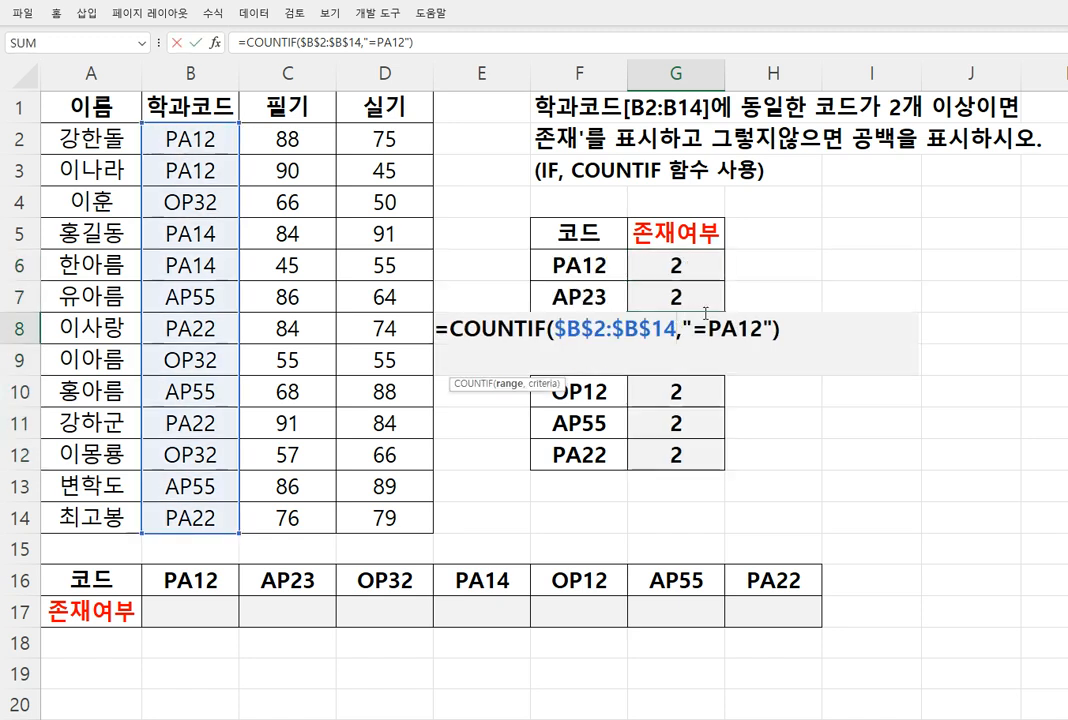
drag(709, 328, 764, 326)
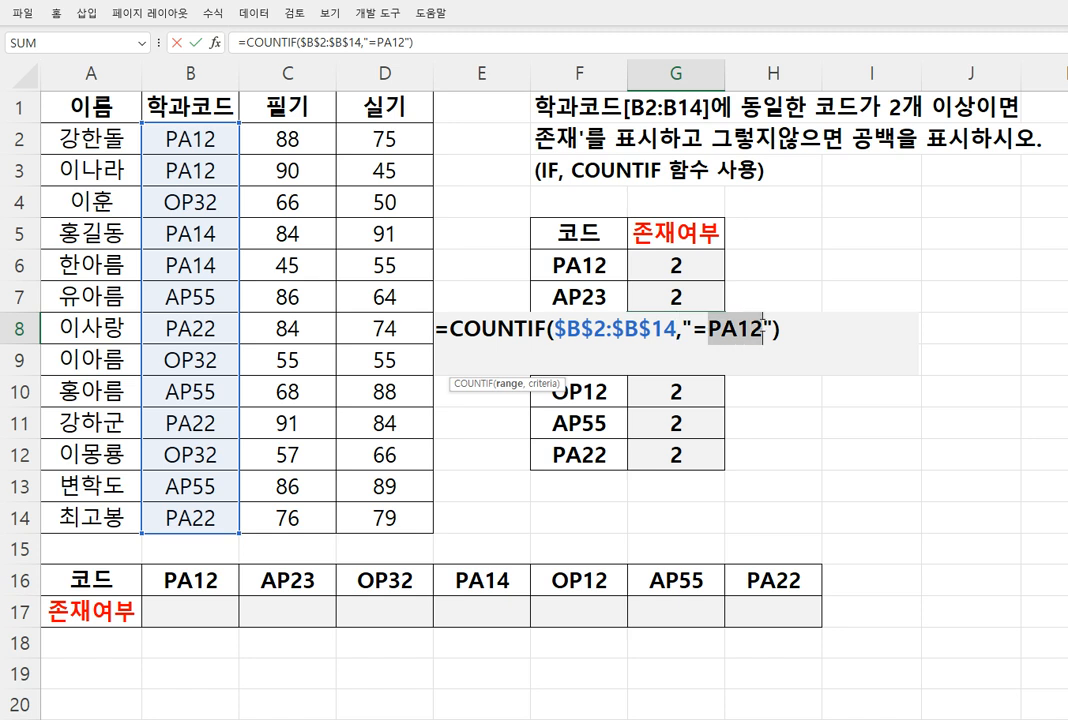
key(Escape)
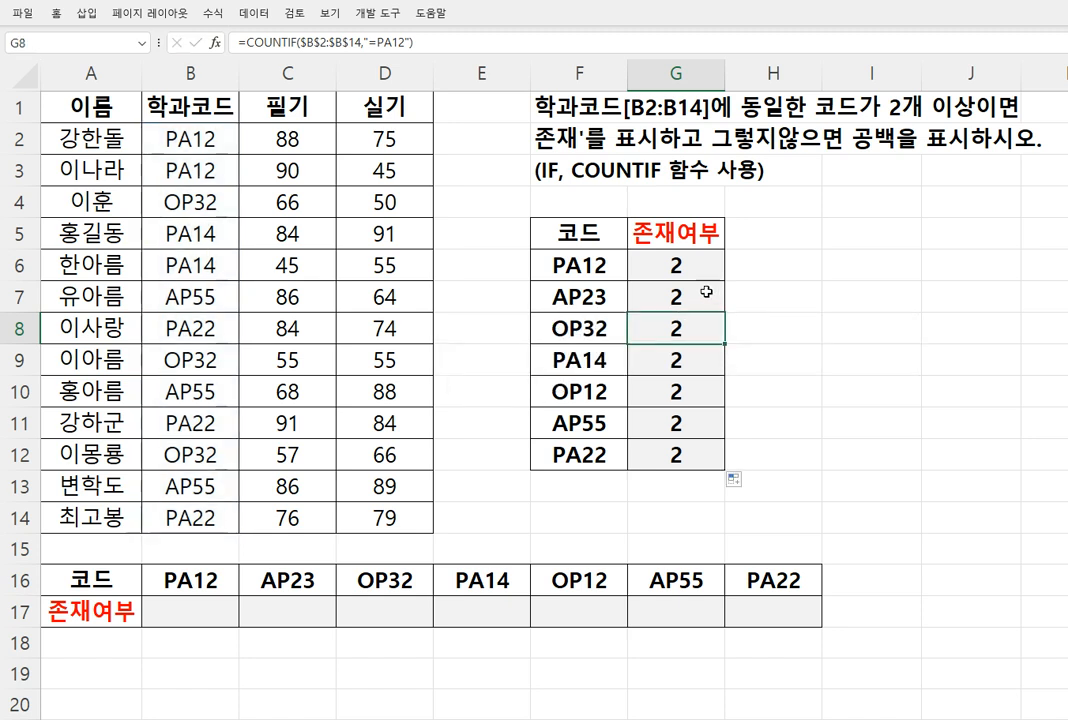
Clear the copied formulas from G7:G12
click(686, 287)
drag(686, 287, 684, 451)
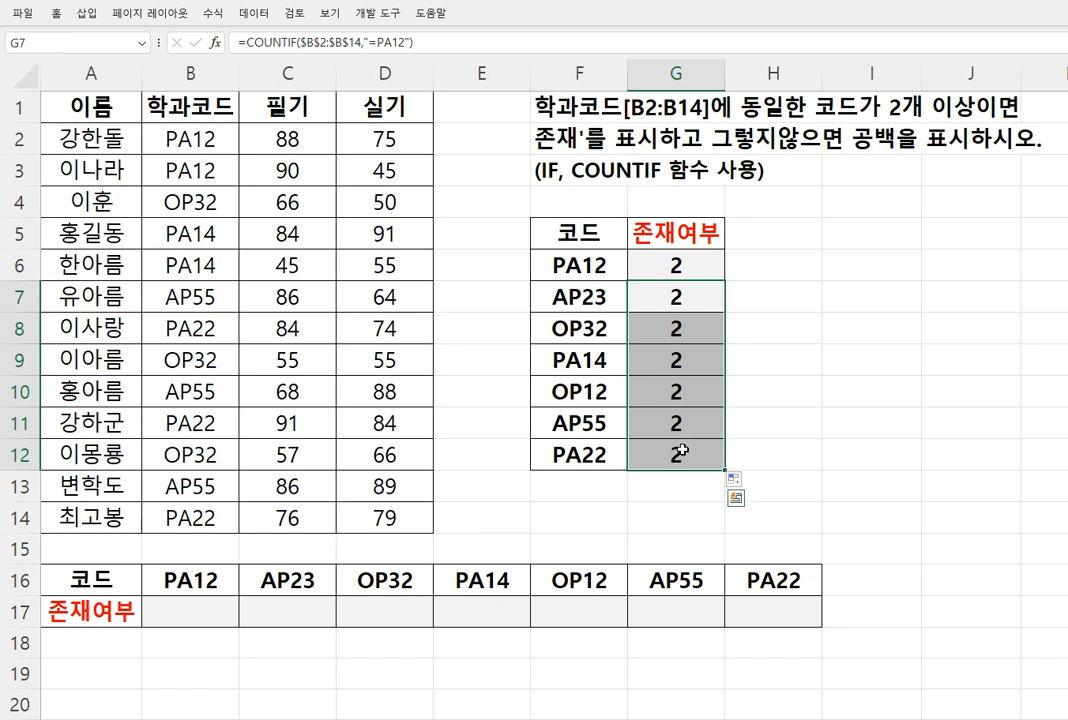
key(Delete)
Align the content of cell G6 to the right
click(679, 273)
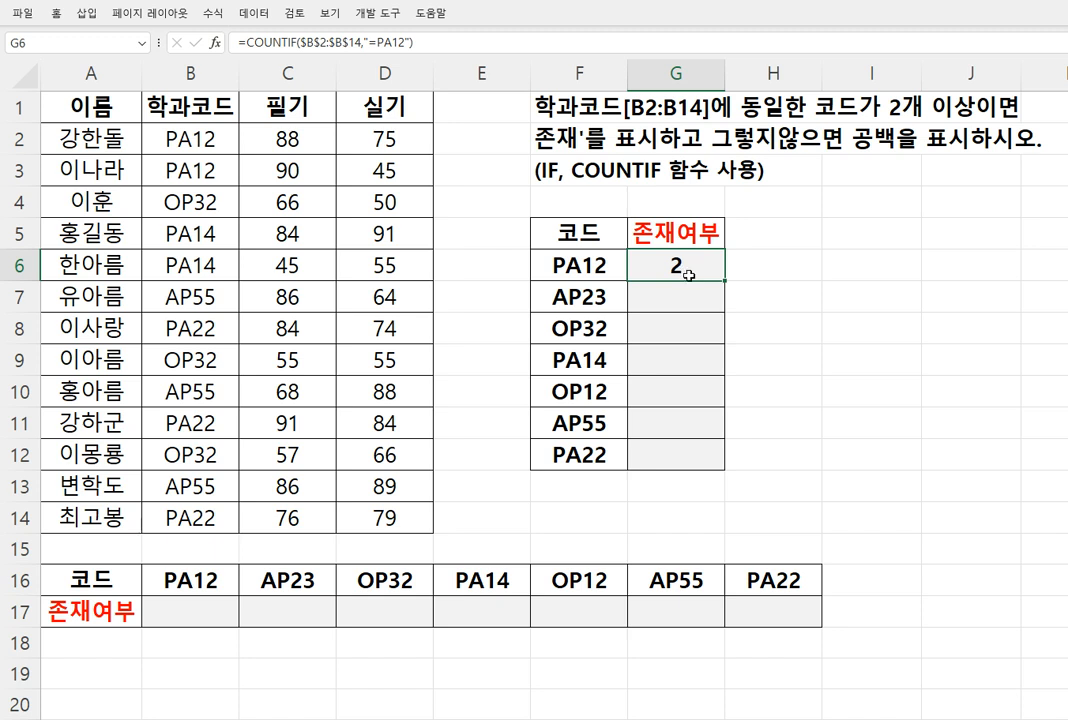
click(56, 13)
click(409, 69)
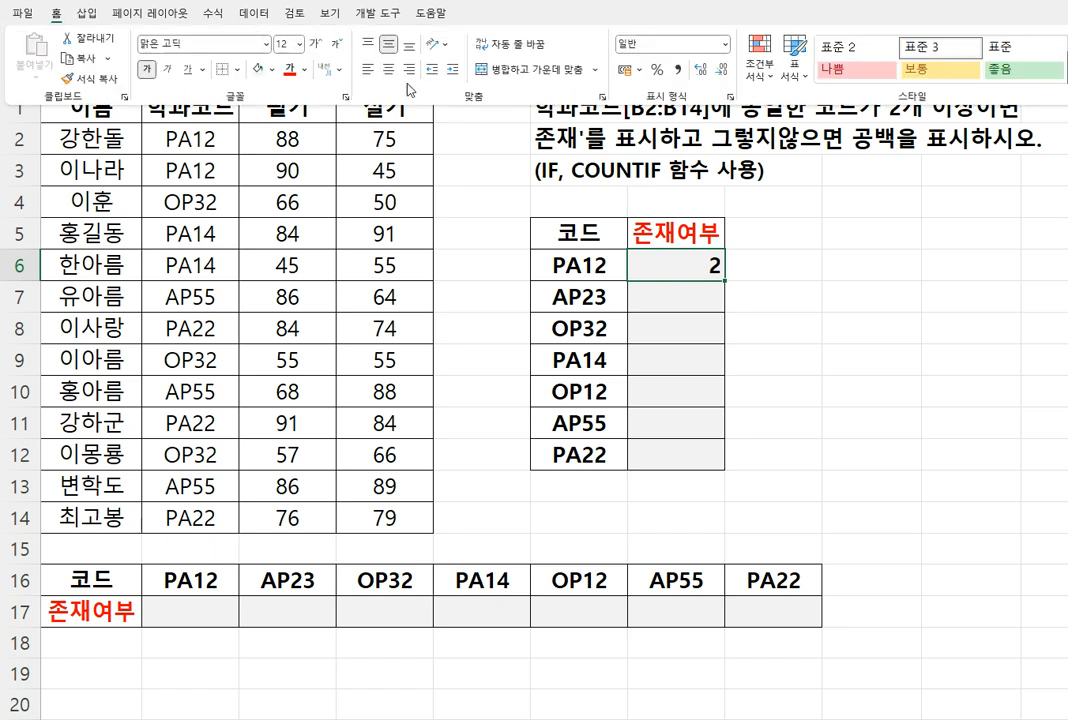
Reopen the COUNTIF arguments of G6 and replace PA12 in the criteria with a reference to cell F6
click(684, 265)
double_click(684, 265)
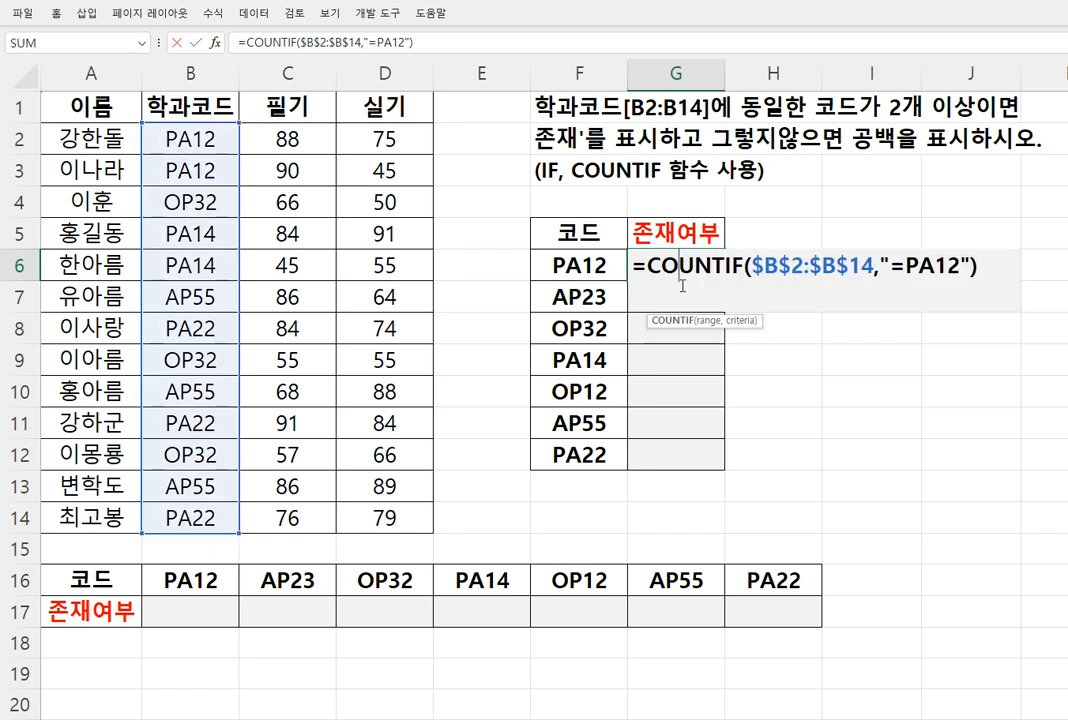
click(187, 42)
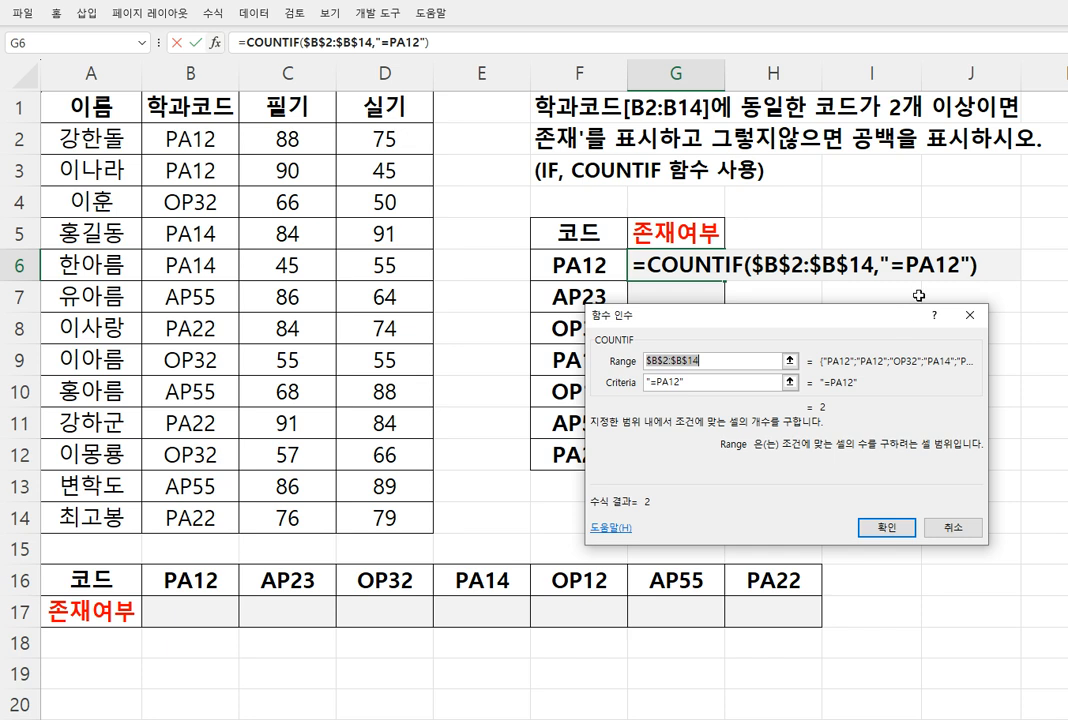
key(ctrl+2)
drag(906, 254, 963, 280)
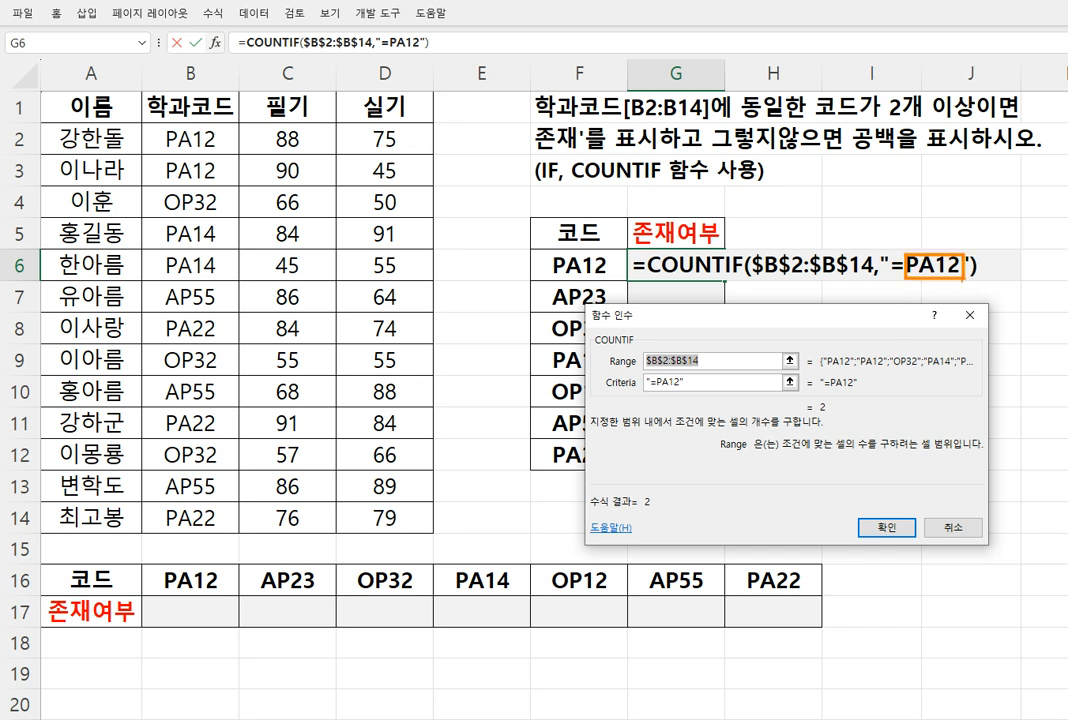
key(Escape)
key(ctrl+4)
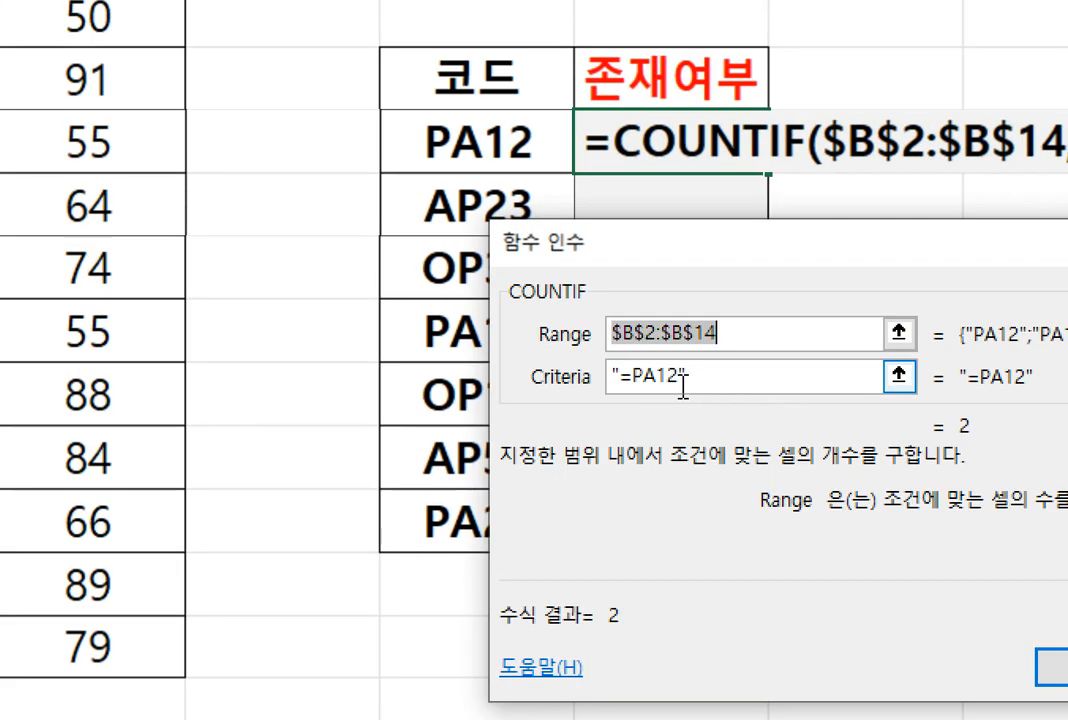
click(686, 378)
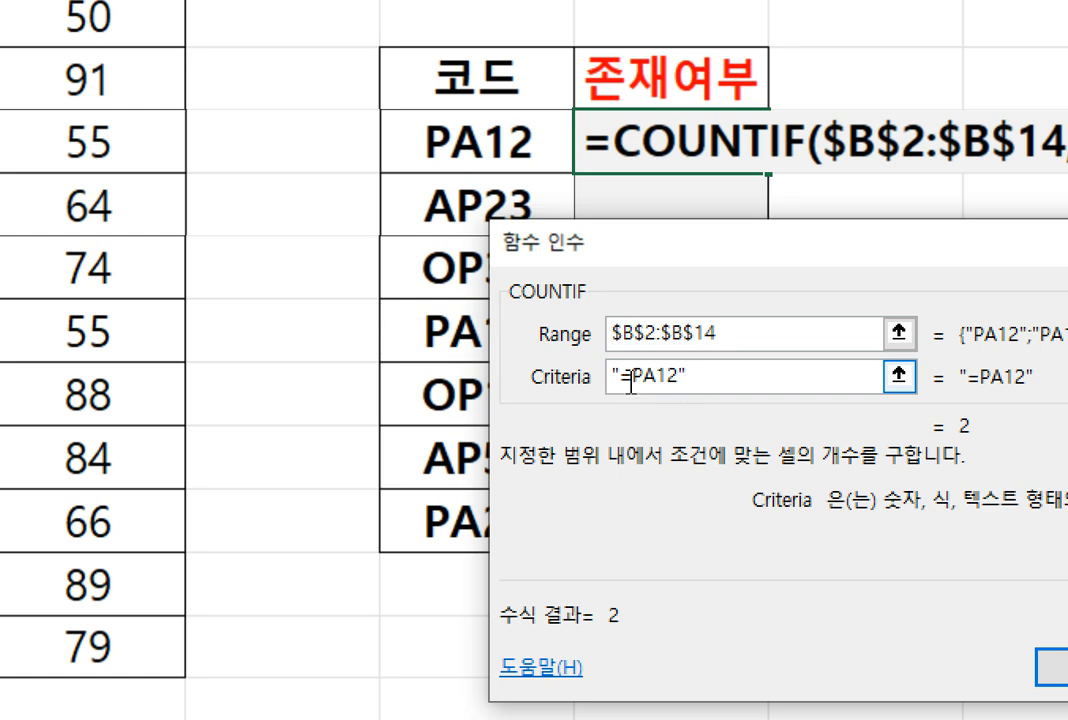
drag(630, 379, 722, 404)
key(BackSpace)
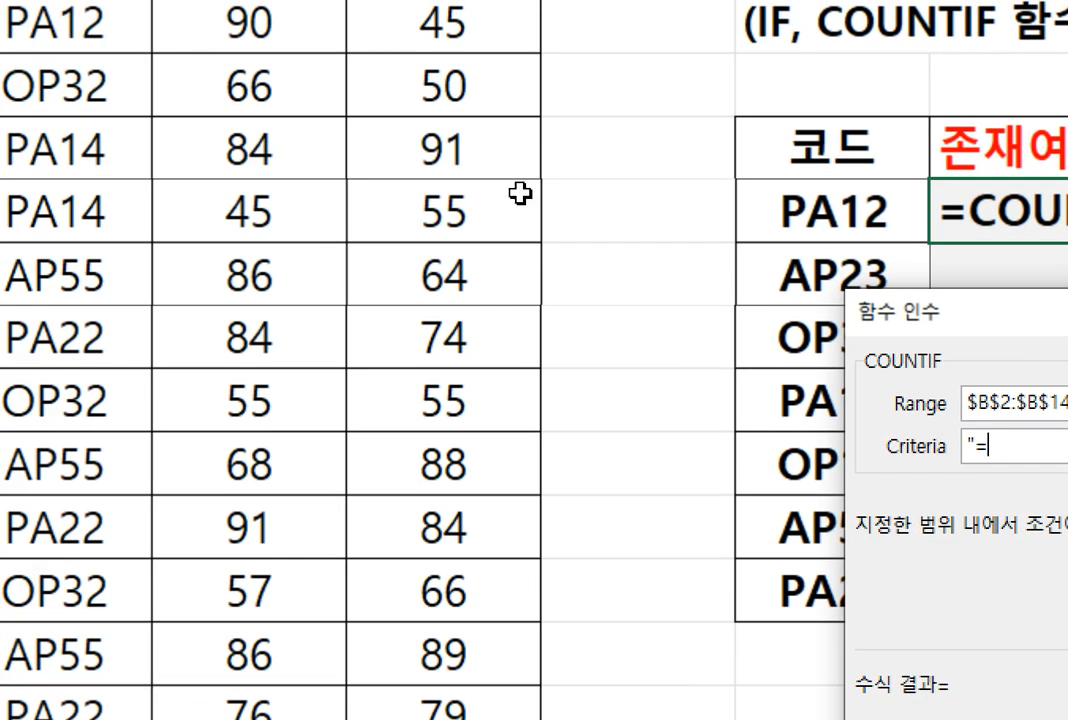
click(811, 209)
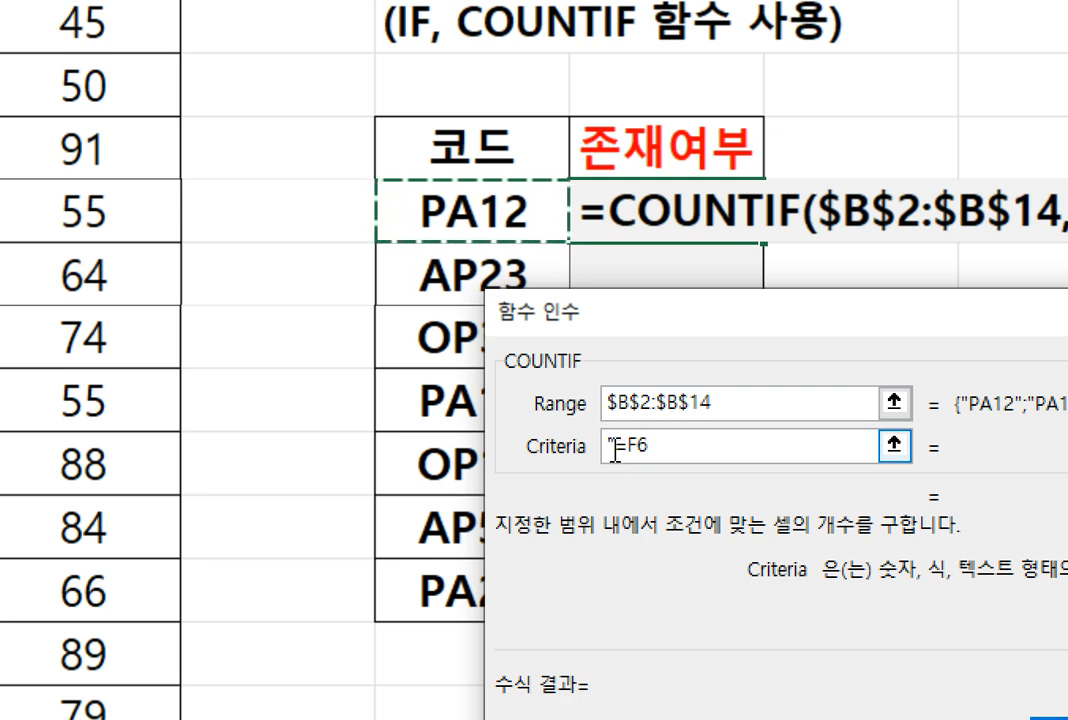
Try the COUNTIF criteria as "=F6" in closed quotation marks, and remove the closing mark again
click(613, 449)
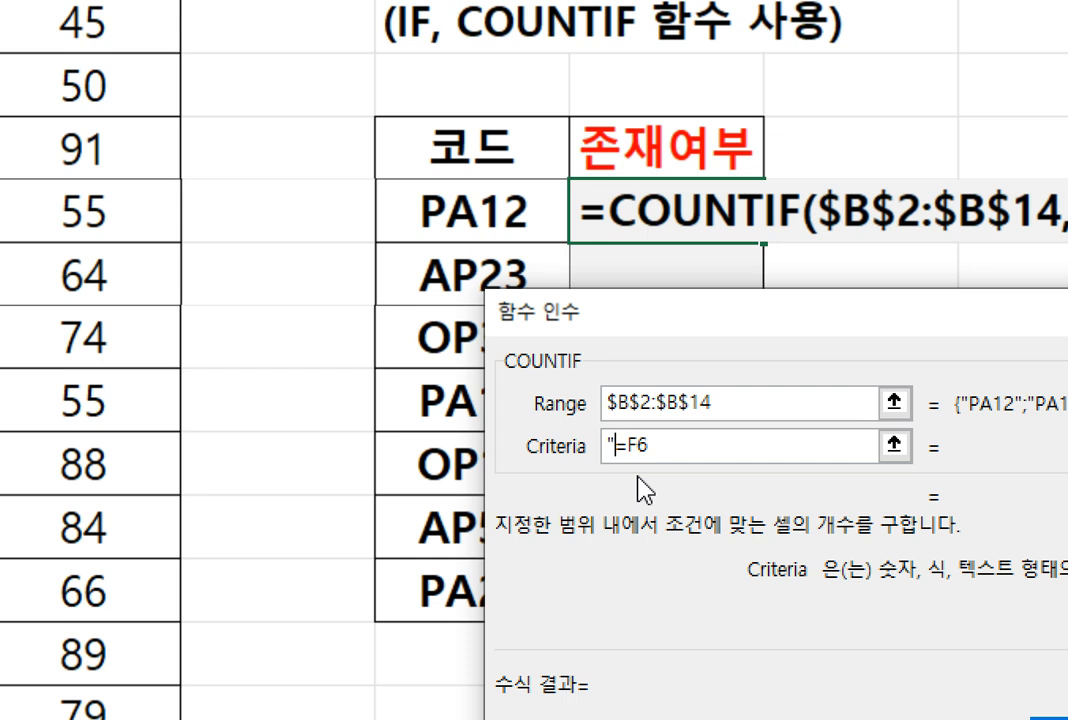
click(684, 452)
text(")
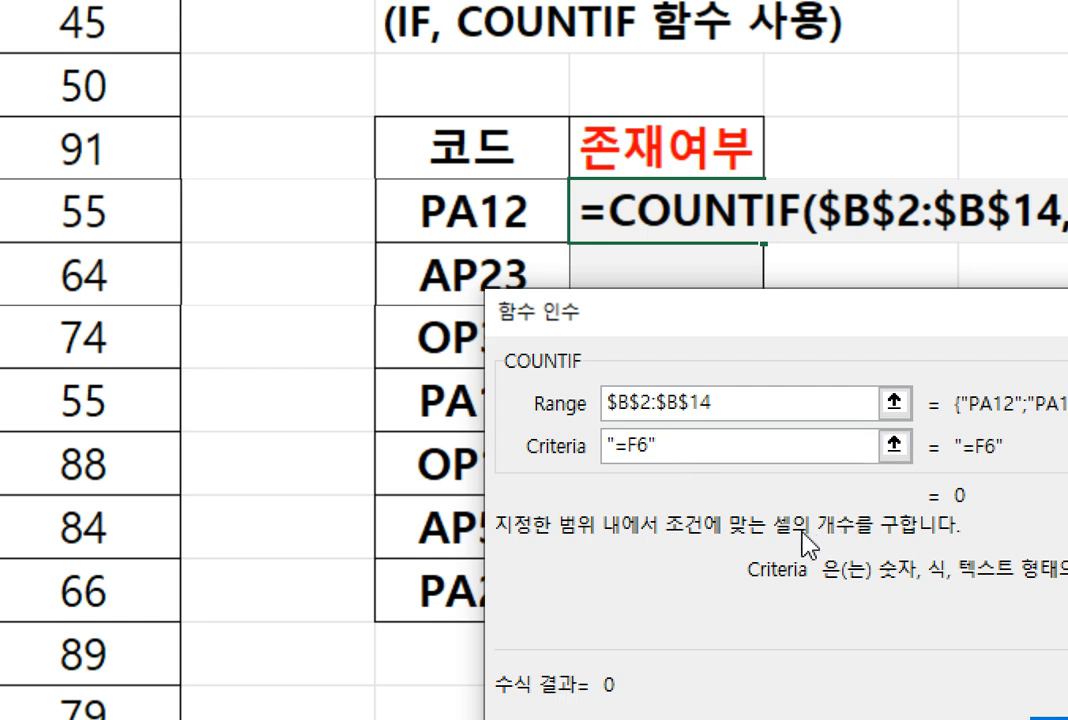
key(BackSpace)
key(Left)
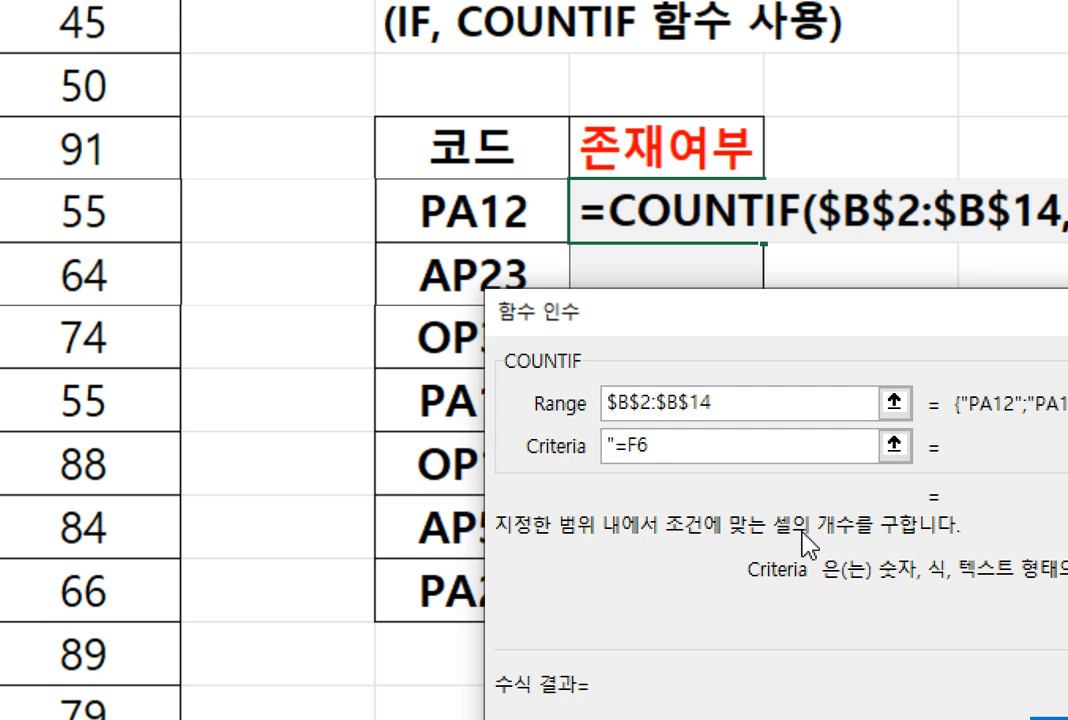
Set the COUNTIF criteria in G6 to "="&F6, confirm the formula, and fill it down to G12
text(")
text(&)
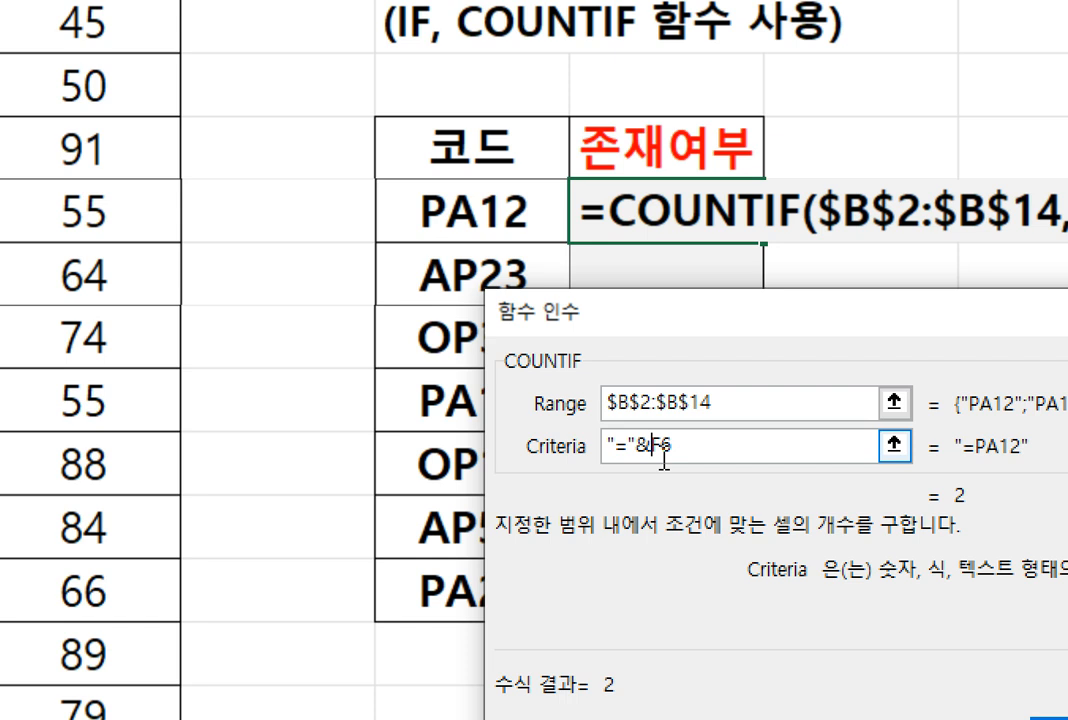
key(Return)
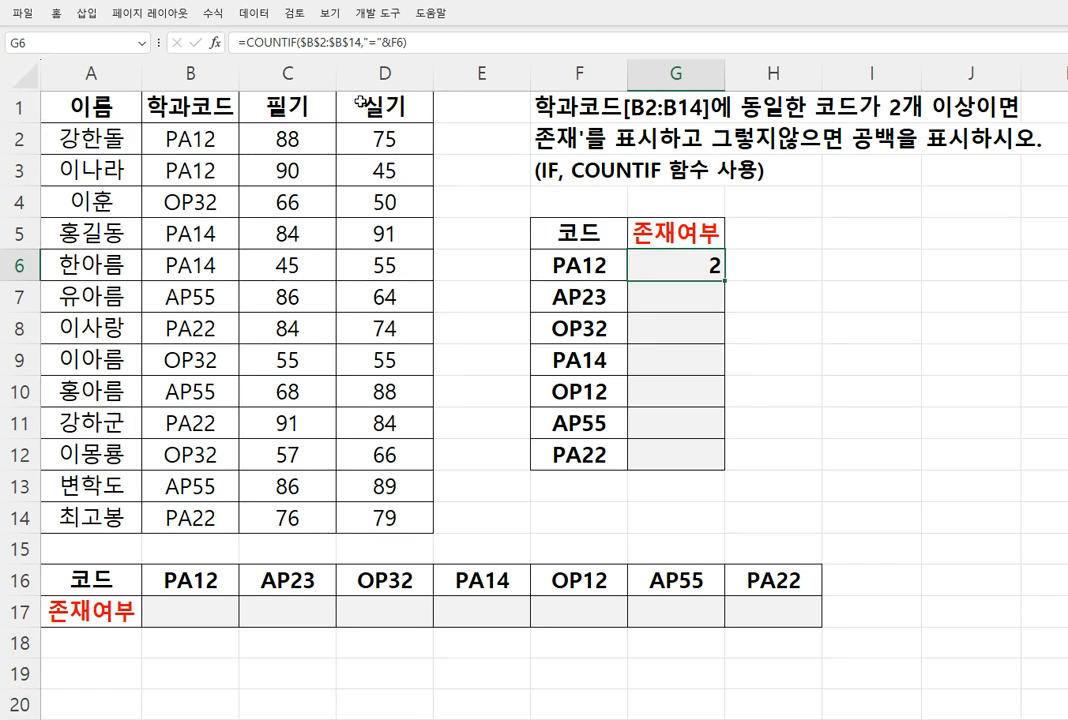
click(214, 43)
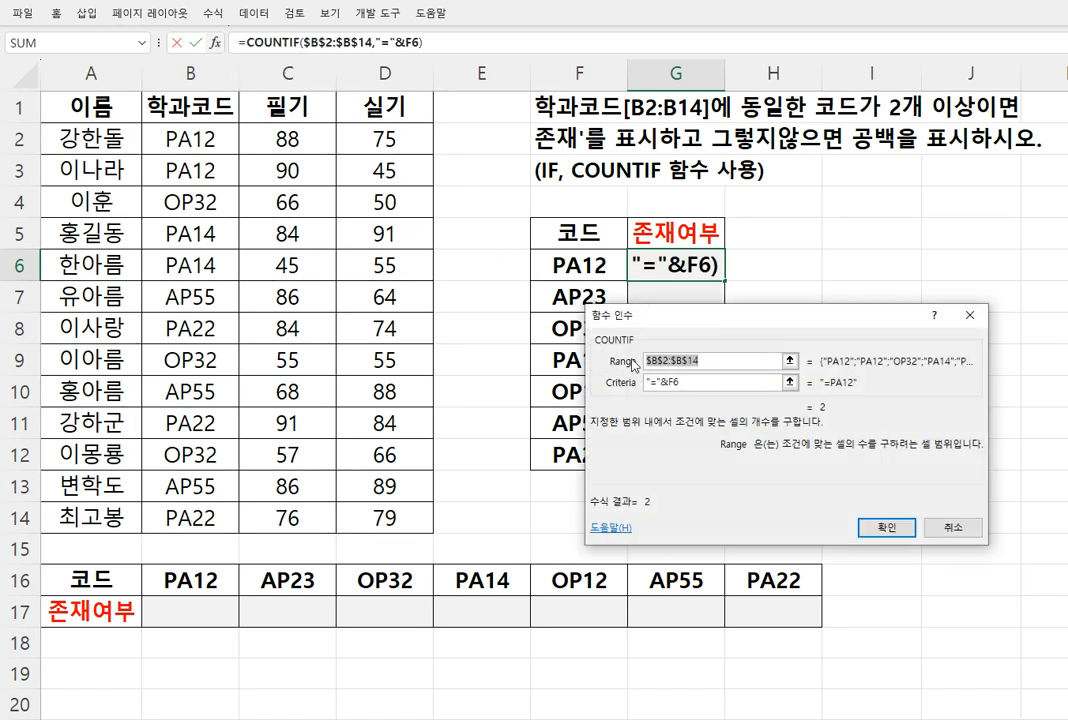
drag(716, 357, 640, 348)
key(Return)
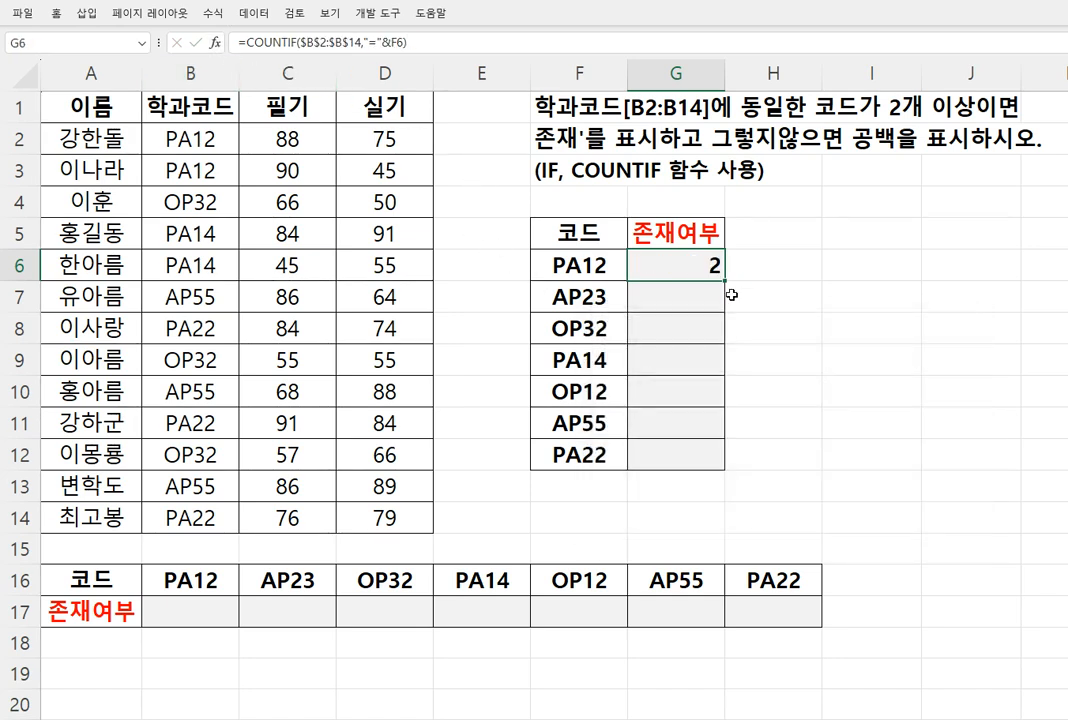
drag(725, 281, 716, 455)
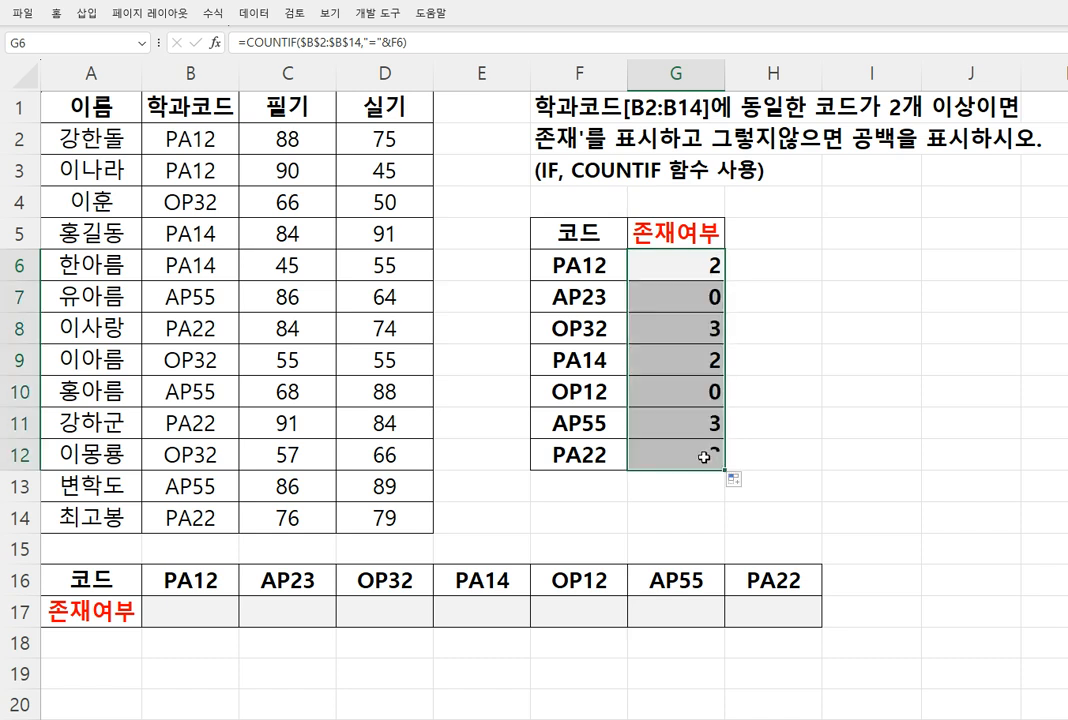
Examine the COUNTIF formulas in G12 and G6, focusing on how the criteria join "=" with the cell reference
double_click(698, 455)
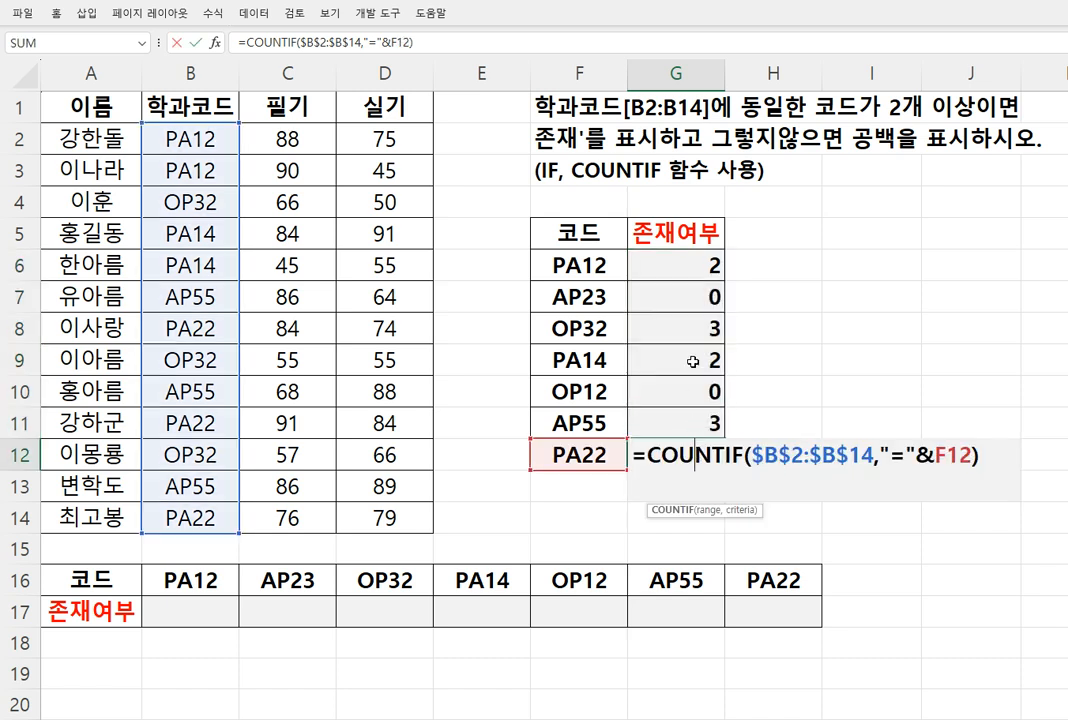
key(Escape)
click(690, 265)
double_click(690, 265)
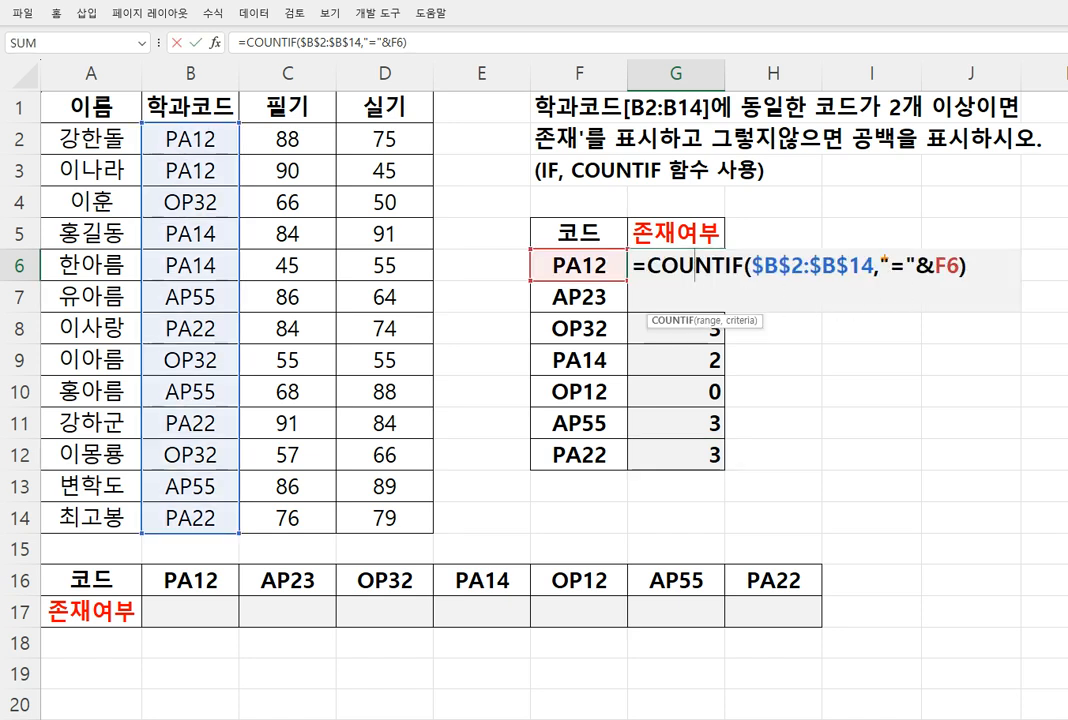
mouse_move(880, 251)
mouse_down()
mouse_move(917, 281)
mouse_move(961, 279)
mouse_up()
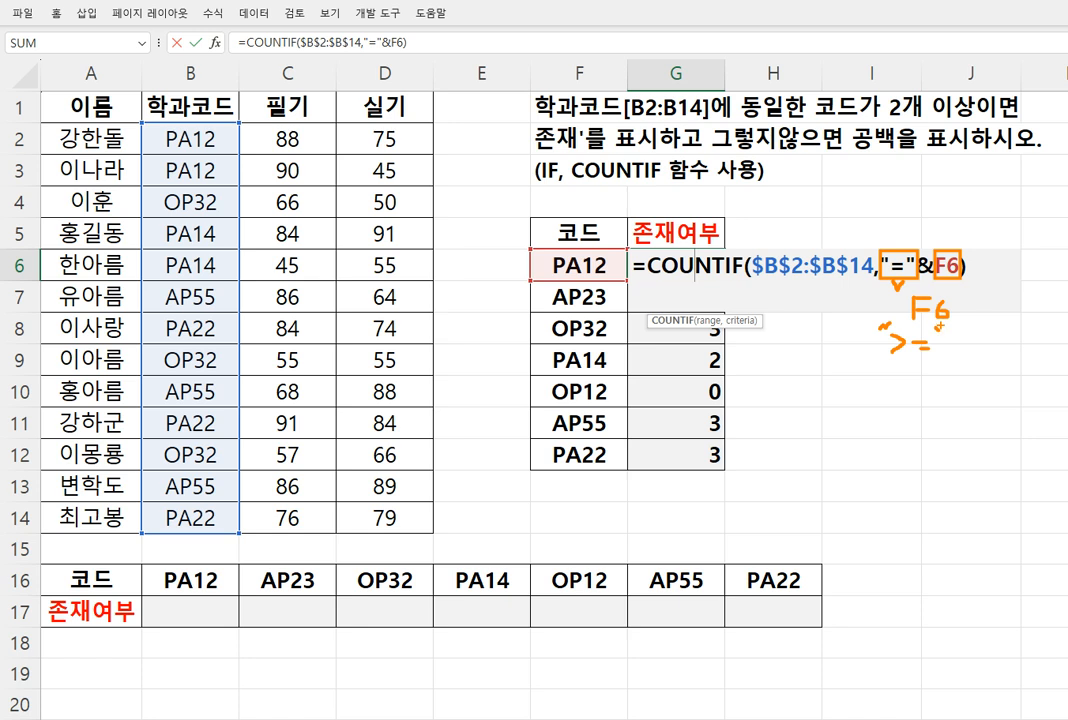
mouse_move(970, 355)
mouse_down()
mouse_move(958, 352)
mouse_move(972, 350)
mouse_up()
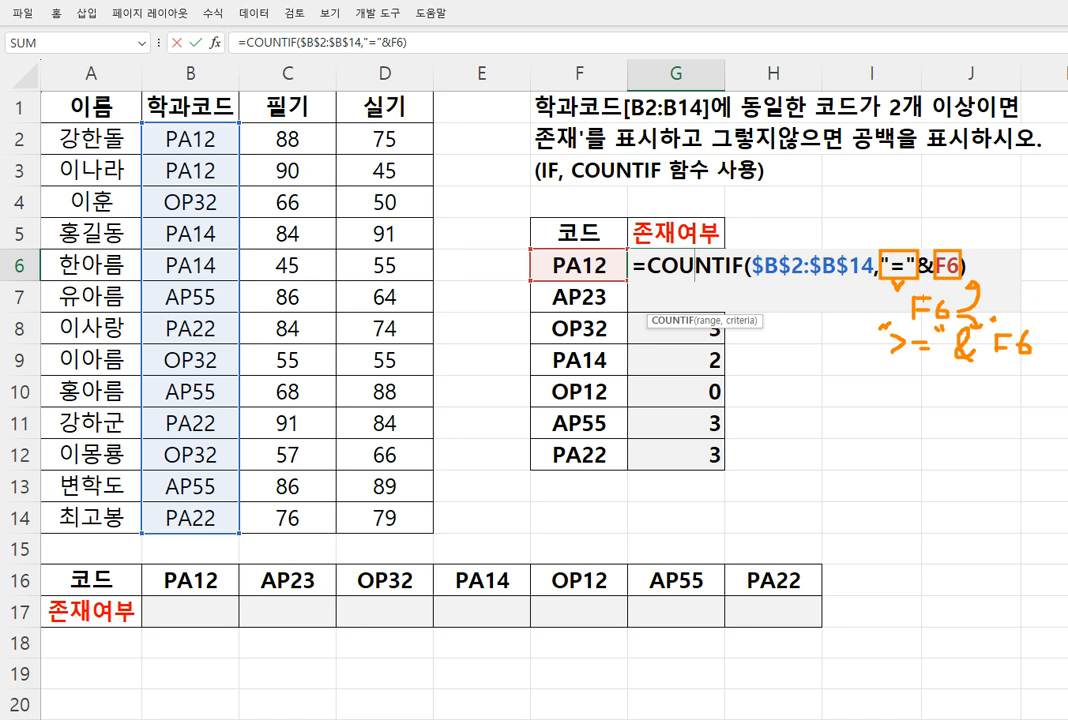
mouse_move(865, 296)
mouse_down()
mouse_move(857, 340)
mouse_move(927, 362)
mouse_up()
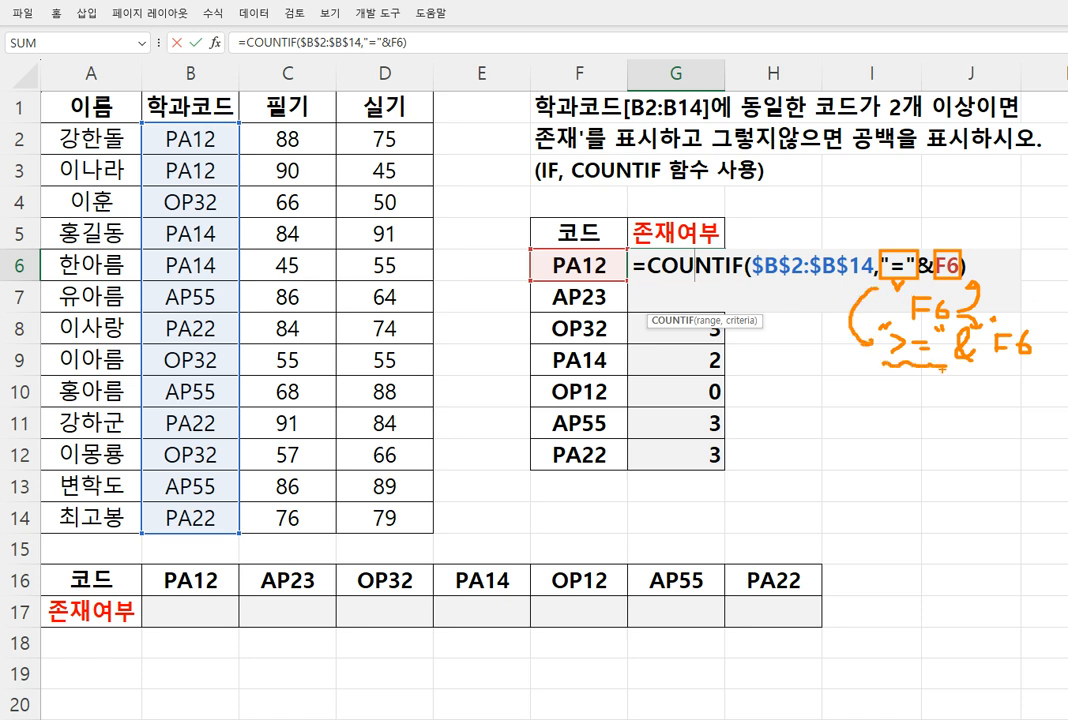
key(Escape)
key(Escape)
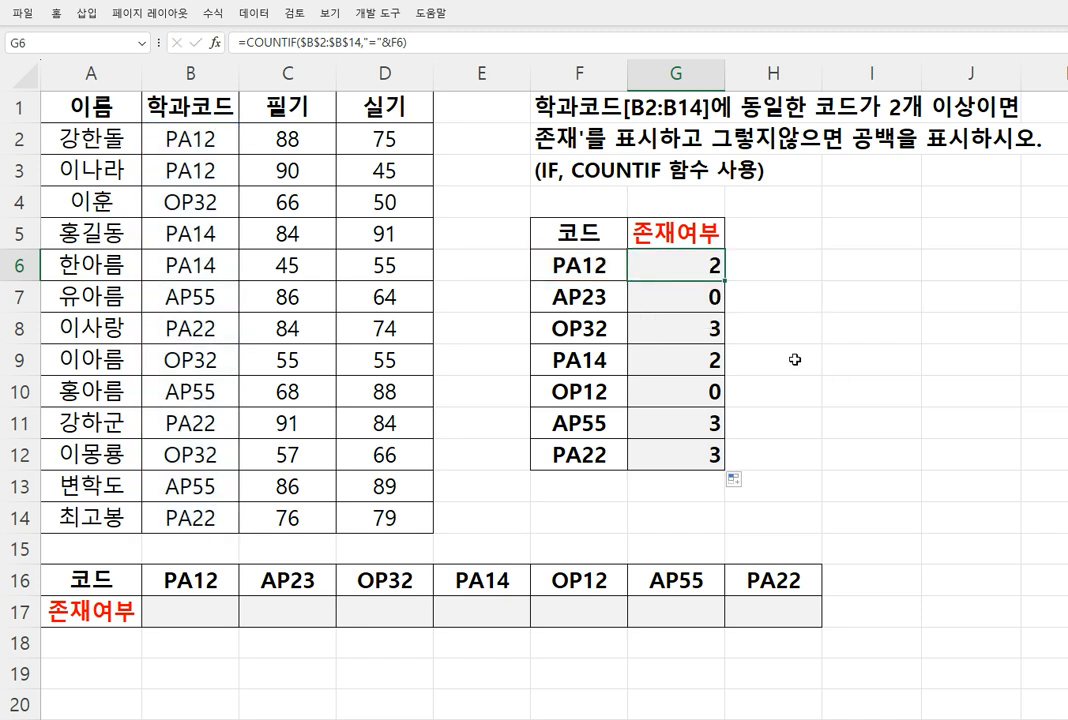
Clear the formulas from G6:G12 and start an IF function in G6 with its function arguments open
drag(689, 270, 682, 443)
key(Delete)
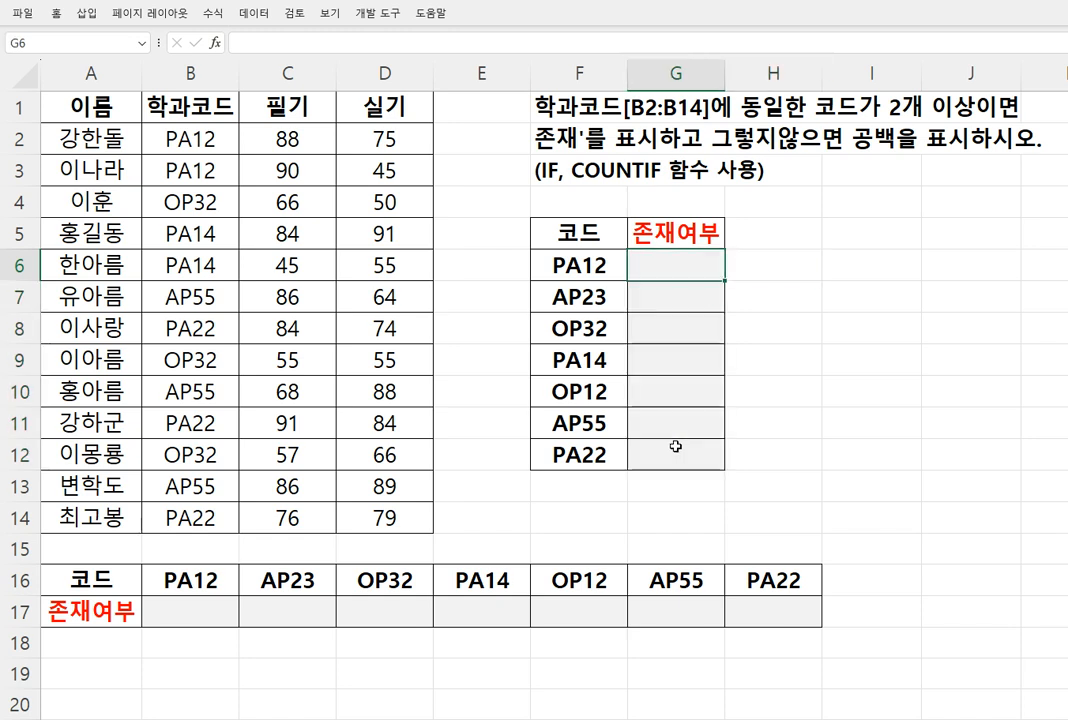
text(=if)
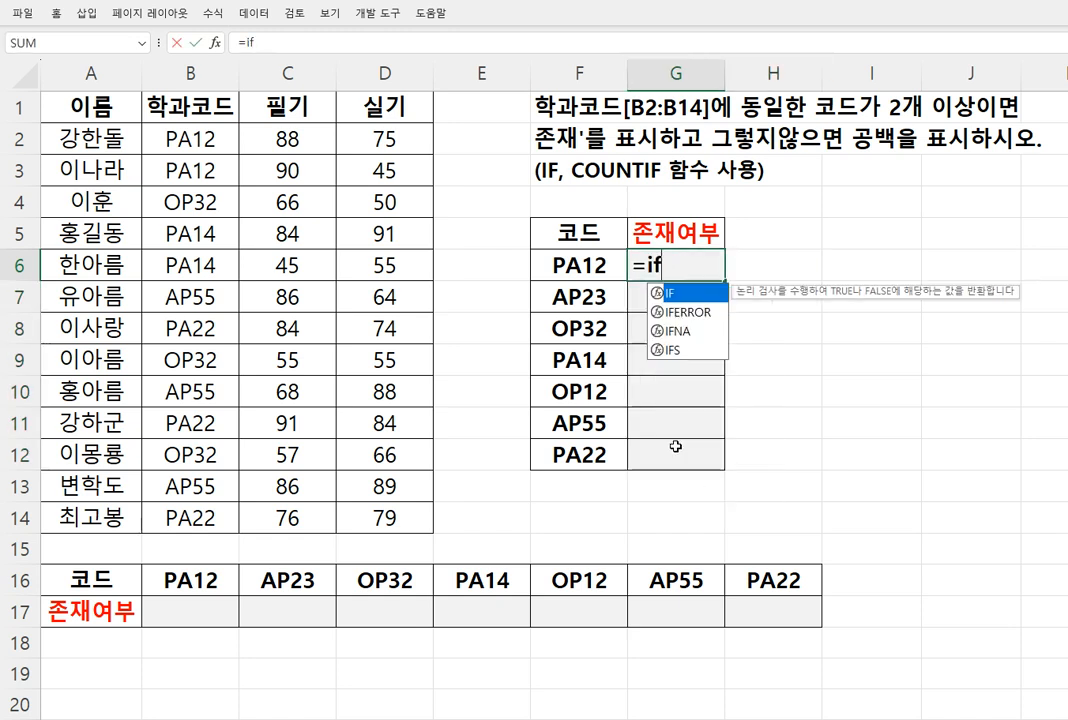
key(Tab)
key(ctrl+a)
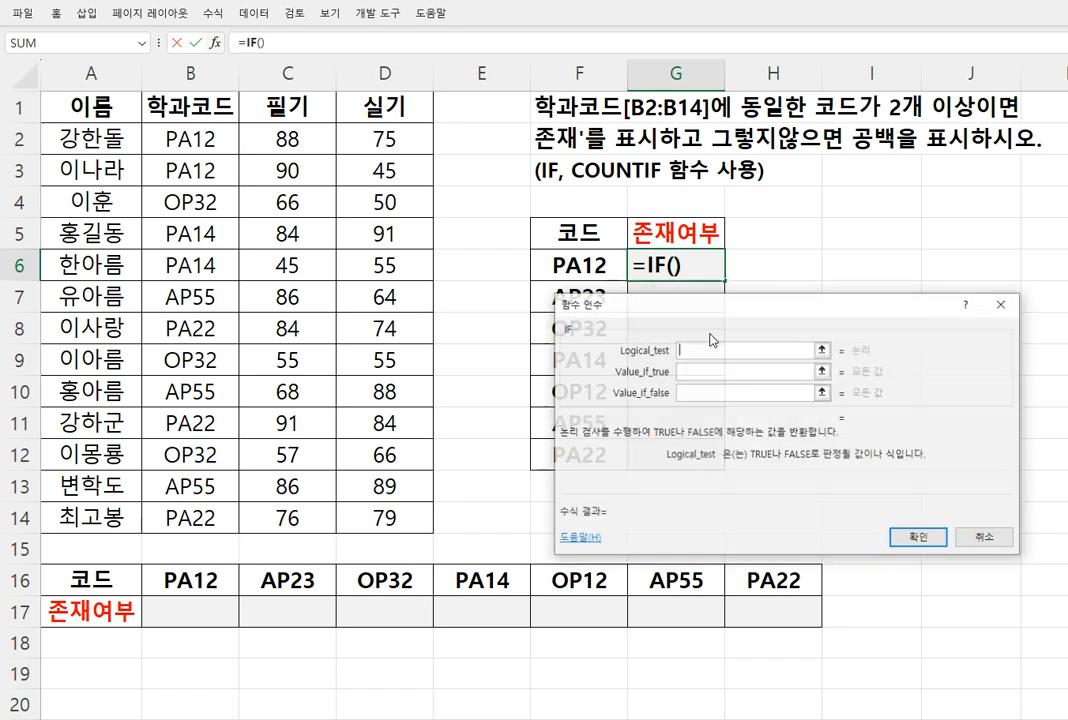
Nest a COUNTIF function in the logical test of the IF and open the COUNTIF arguments
text(cou)
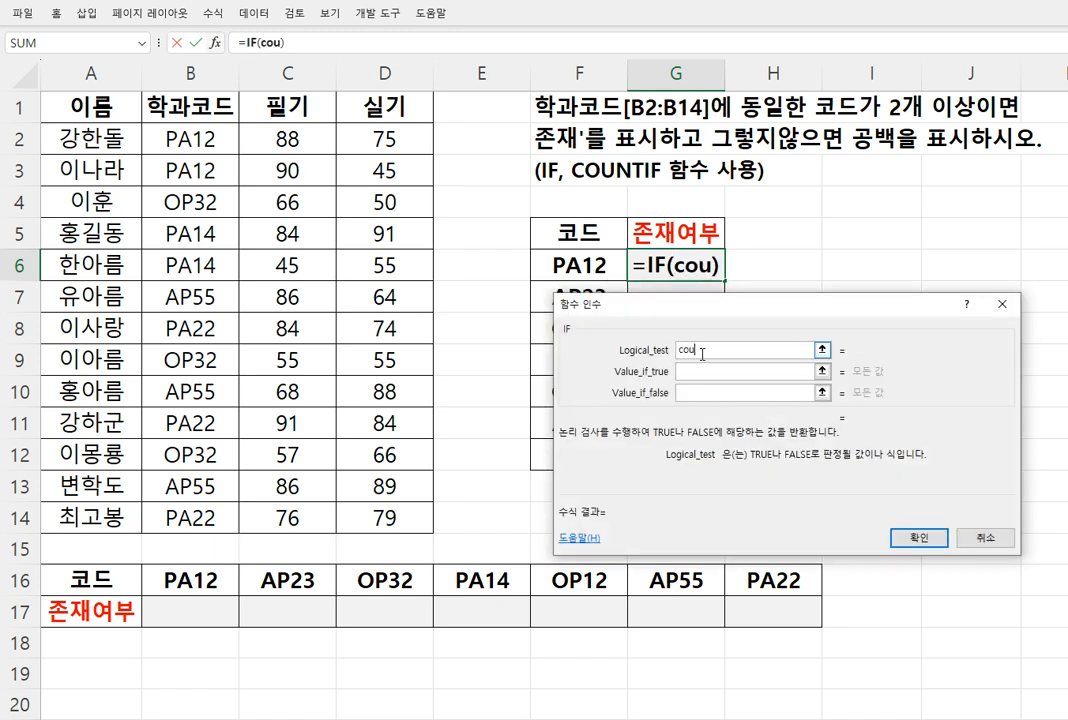
text(ntif)
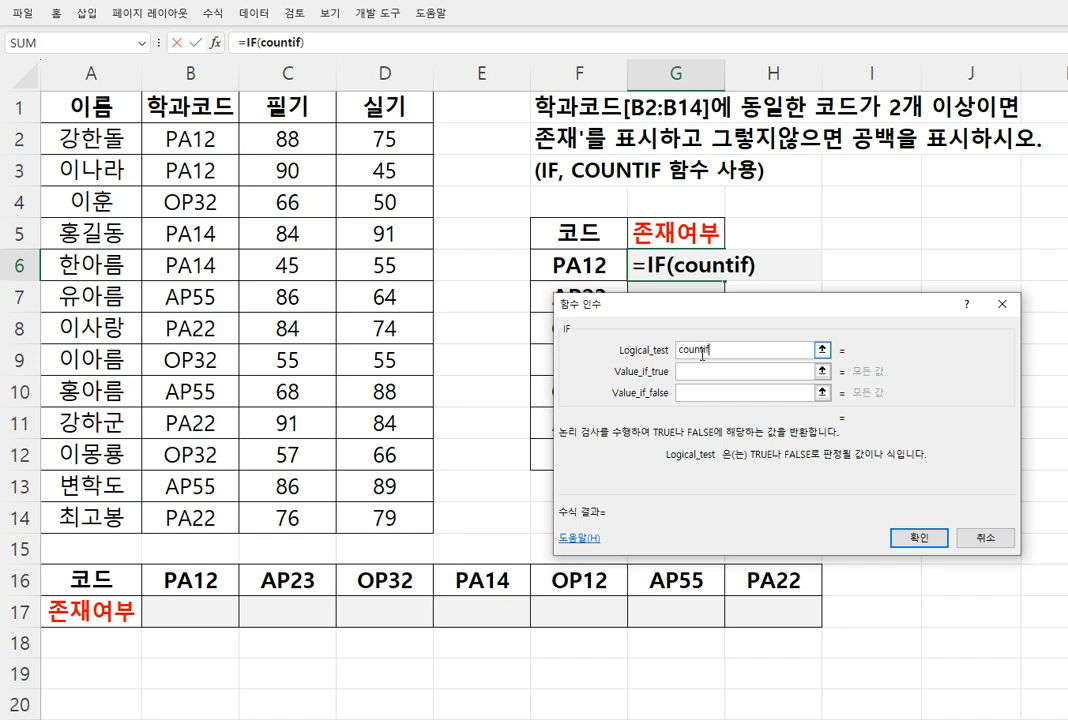
text(())
click(697, 350)
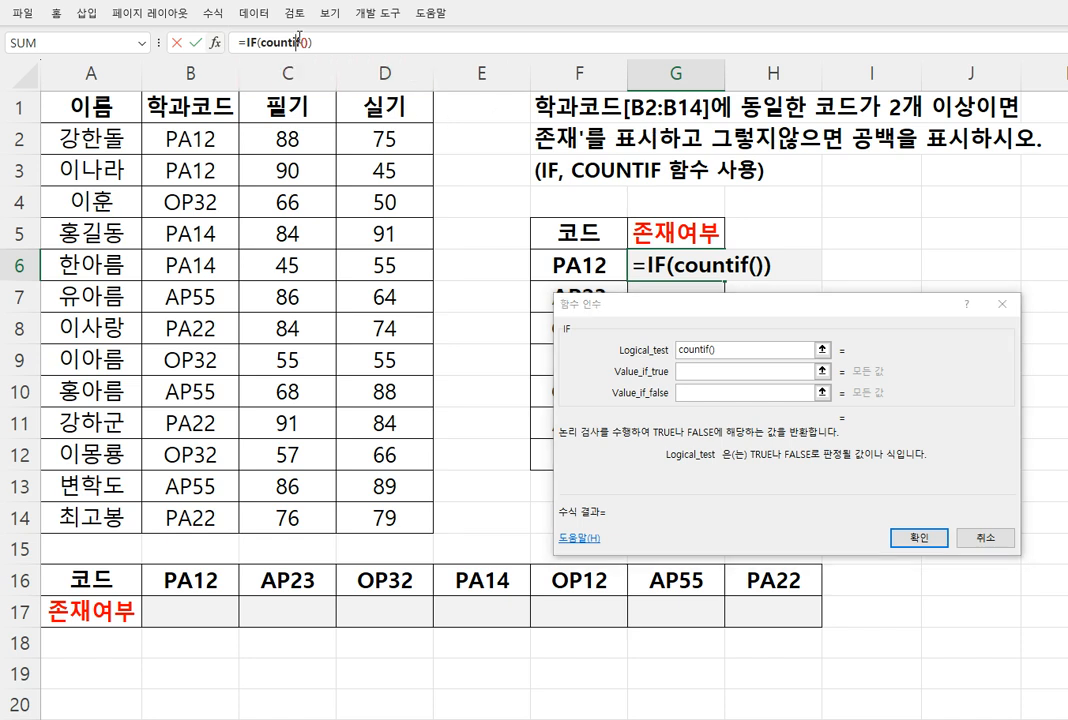
click(257, 40)
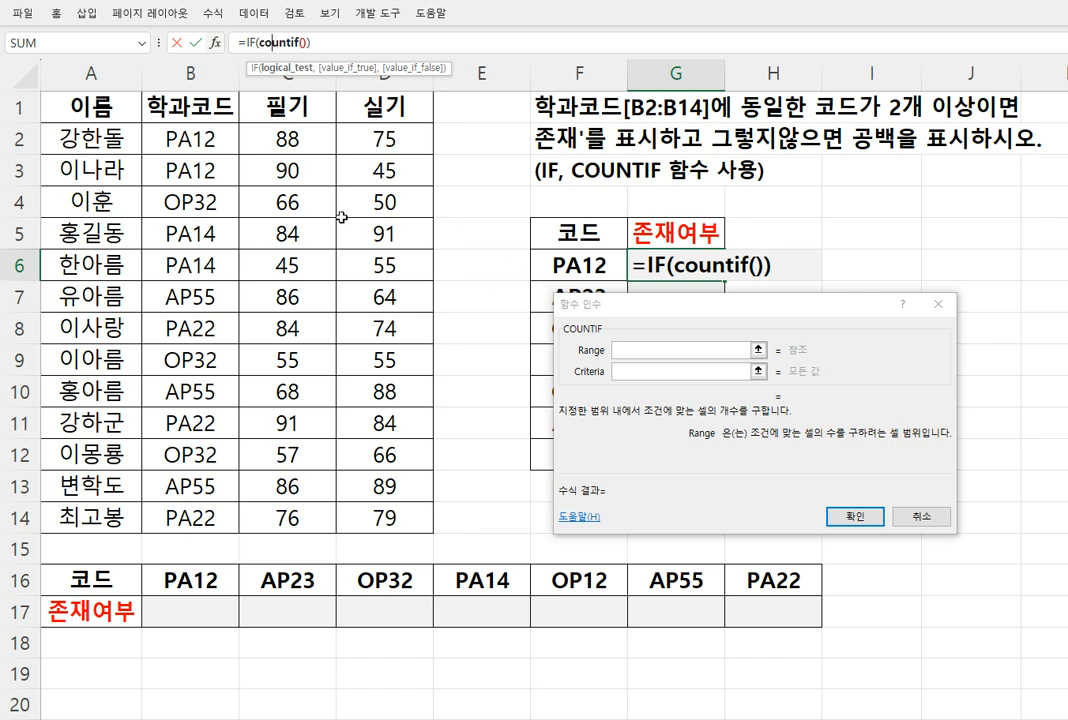
click(633, 292)
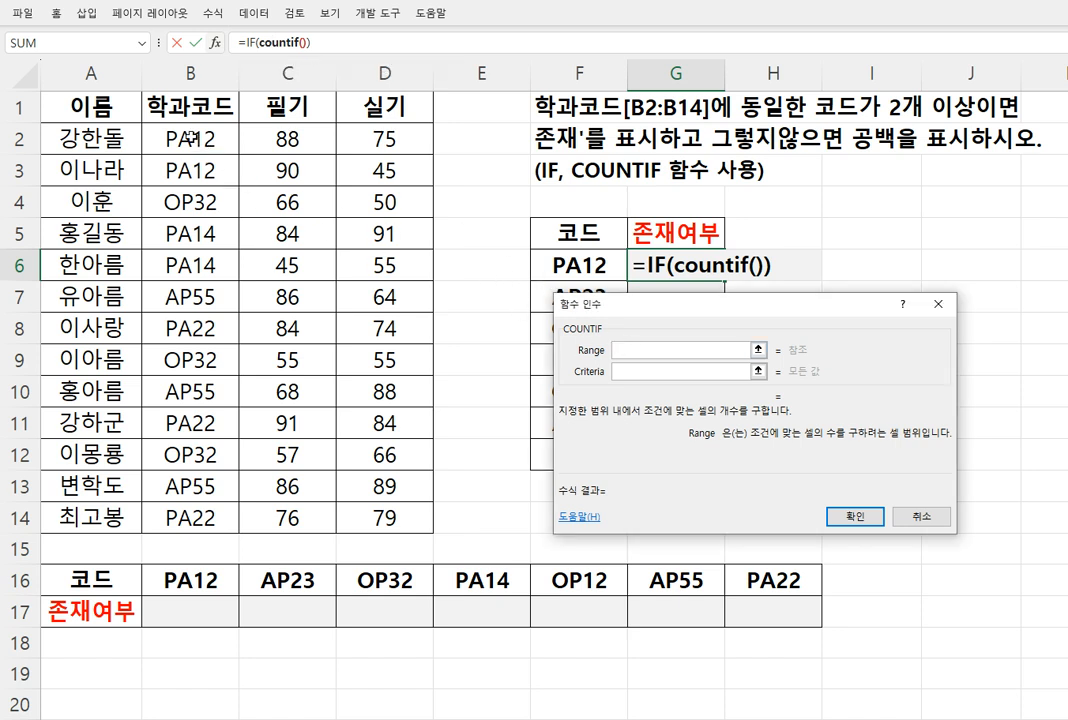
Set the COUNTIF range to B2:B14 and its criteria to "="&F6
drag(165, 135, 168, 518)
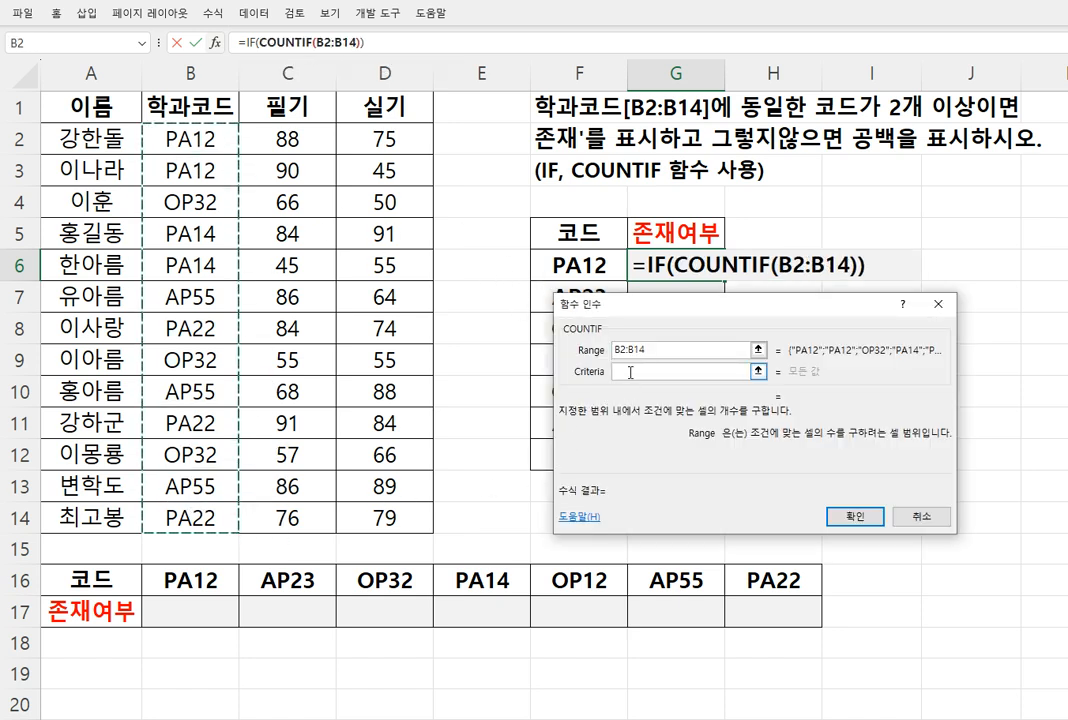
click(627, 371)
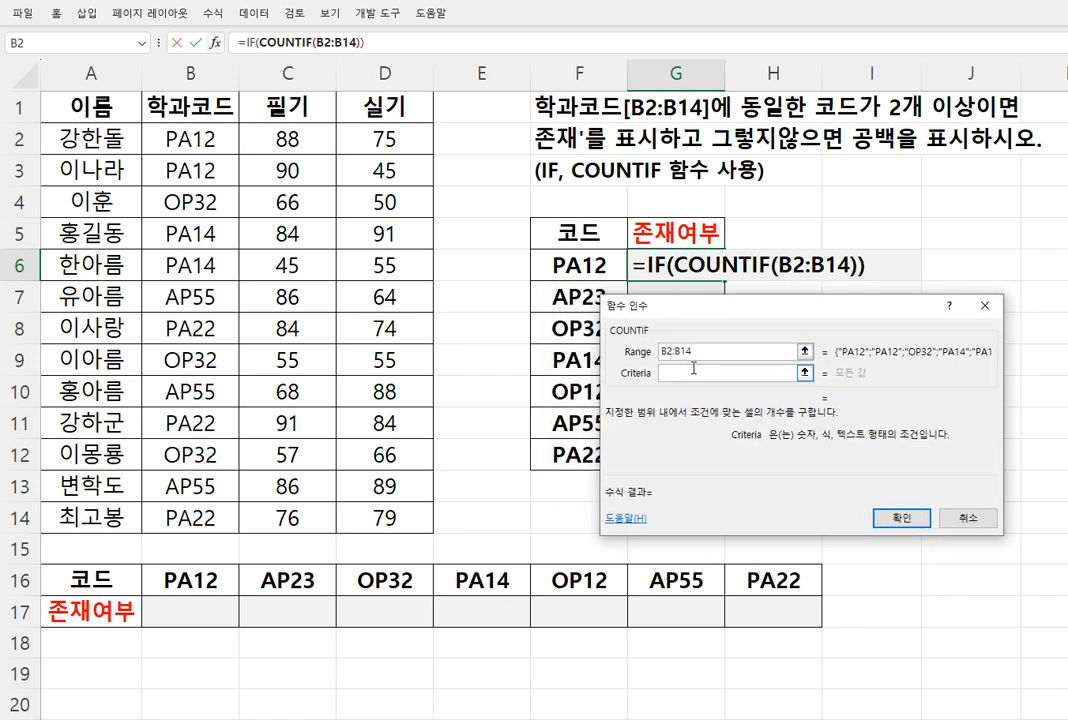
text("=")
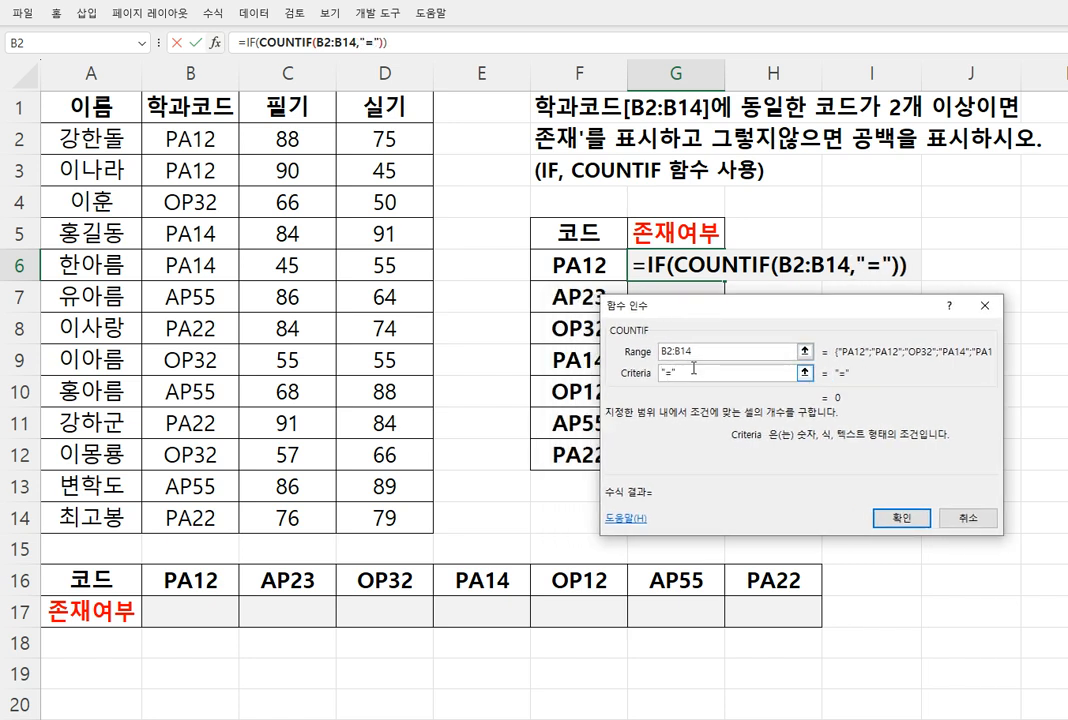
text(&)
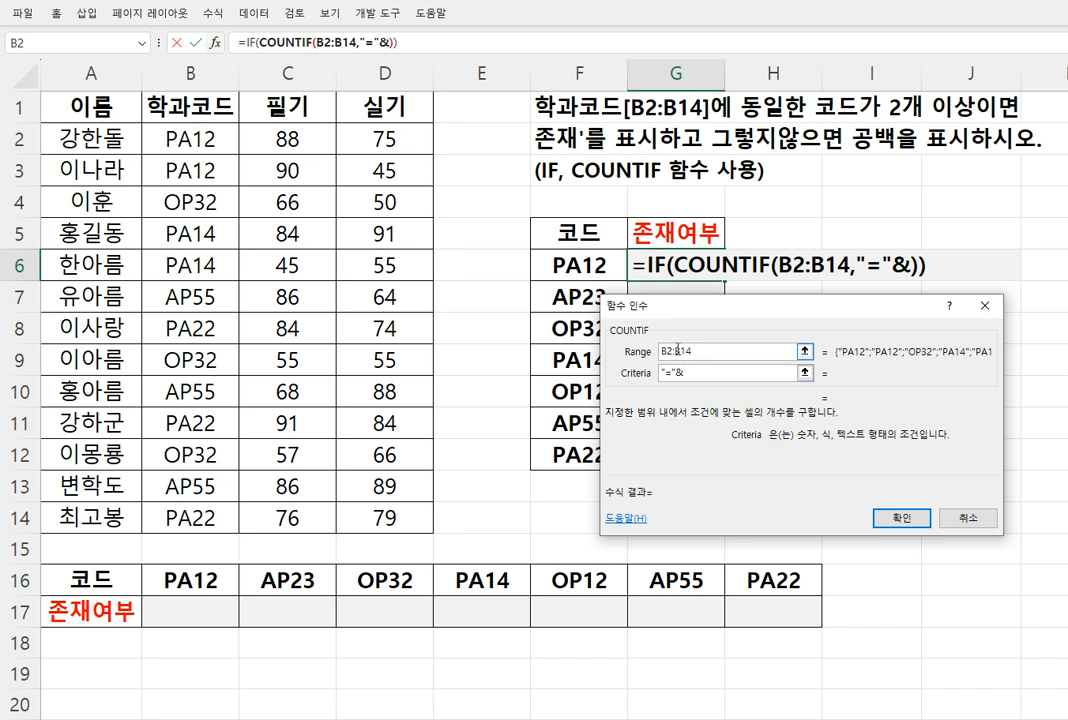
click(618, 274)
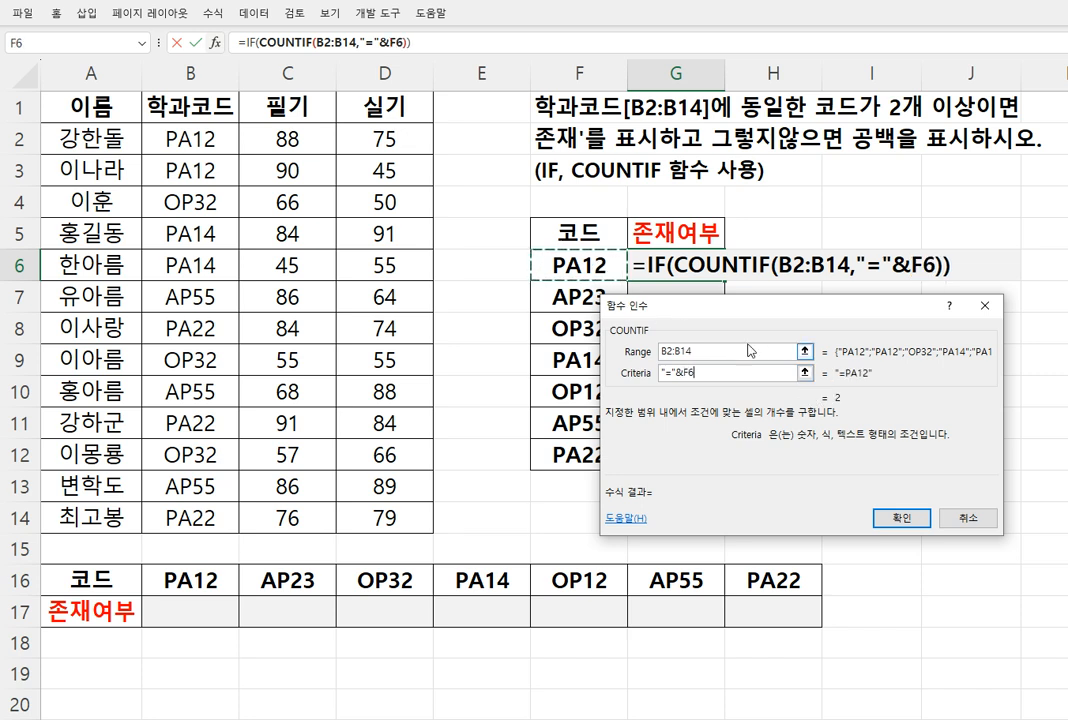
Return to the IF arguments and extend the logical test with >=2 after the COUNTIF
click(246, 42)
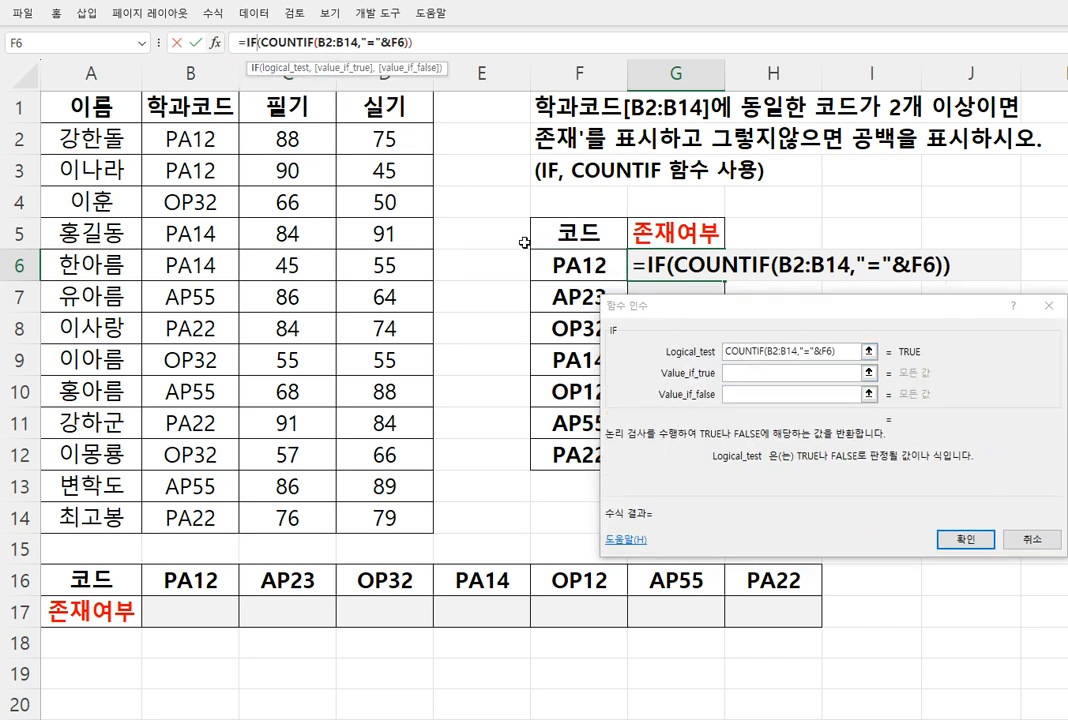
click(847, 354)
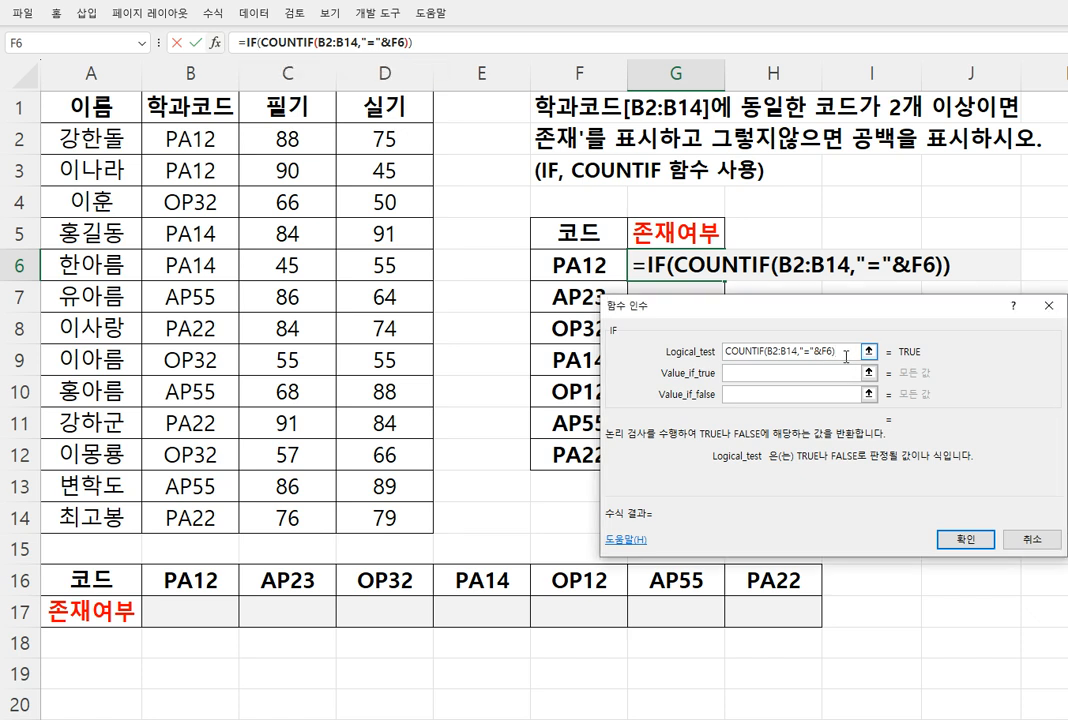
text(>=2)
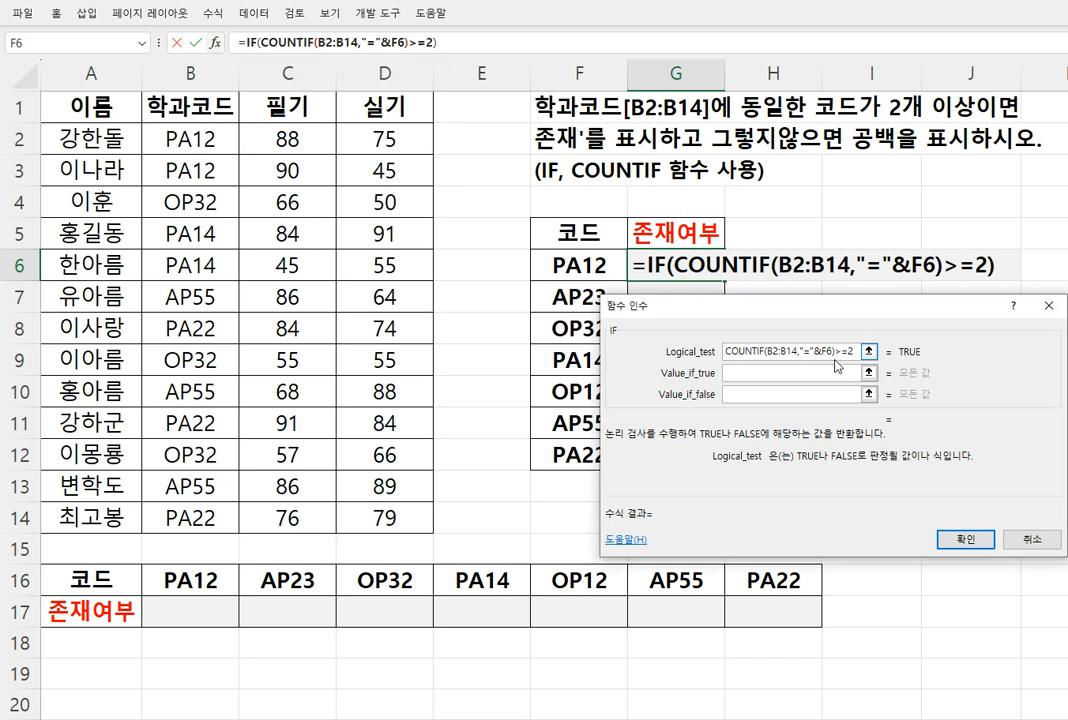
Set the IF to return "존재" when true and "" when false, confirm, and fill the formula from G6 down to G12
click(799, 372)
text(")
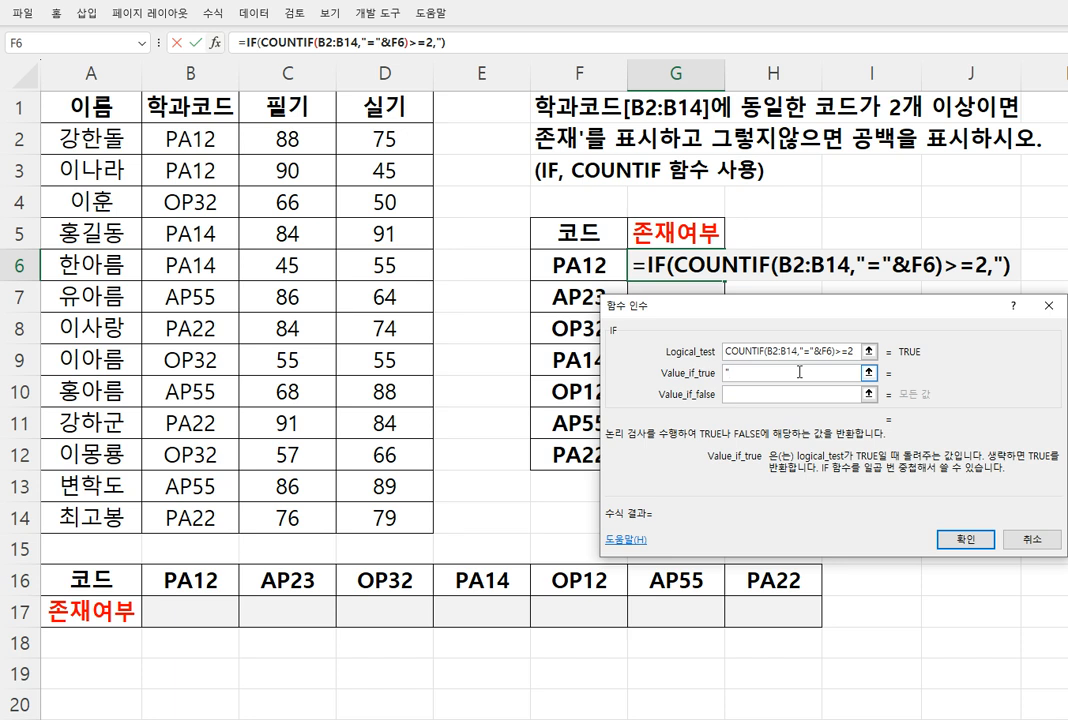
text(존재")
key(Tab)
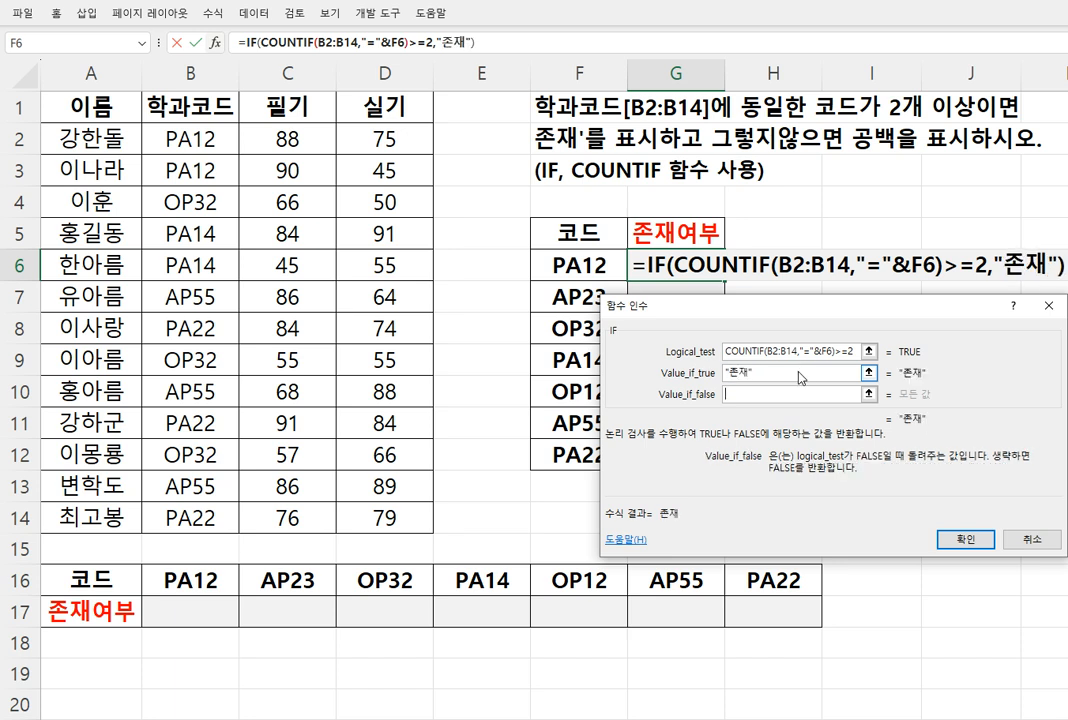
text("")
key(Return)
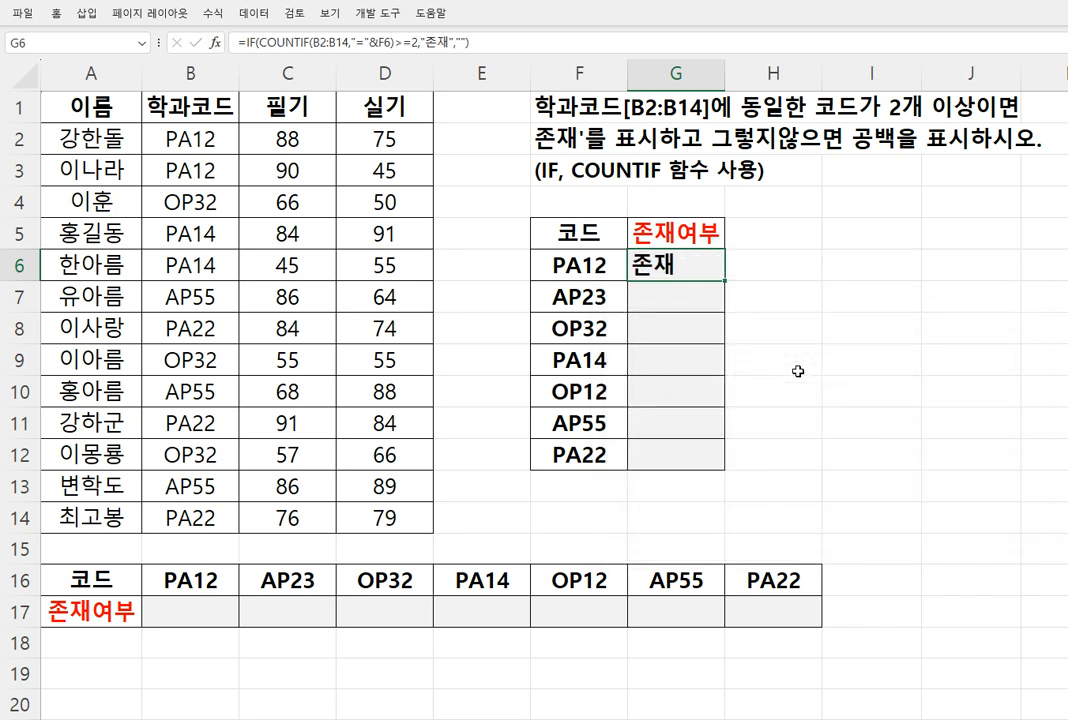
drag(727, 281, 715, 460)
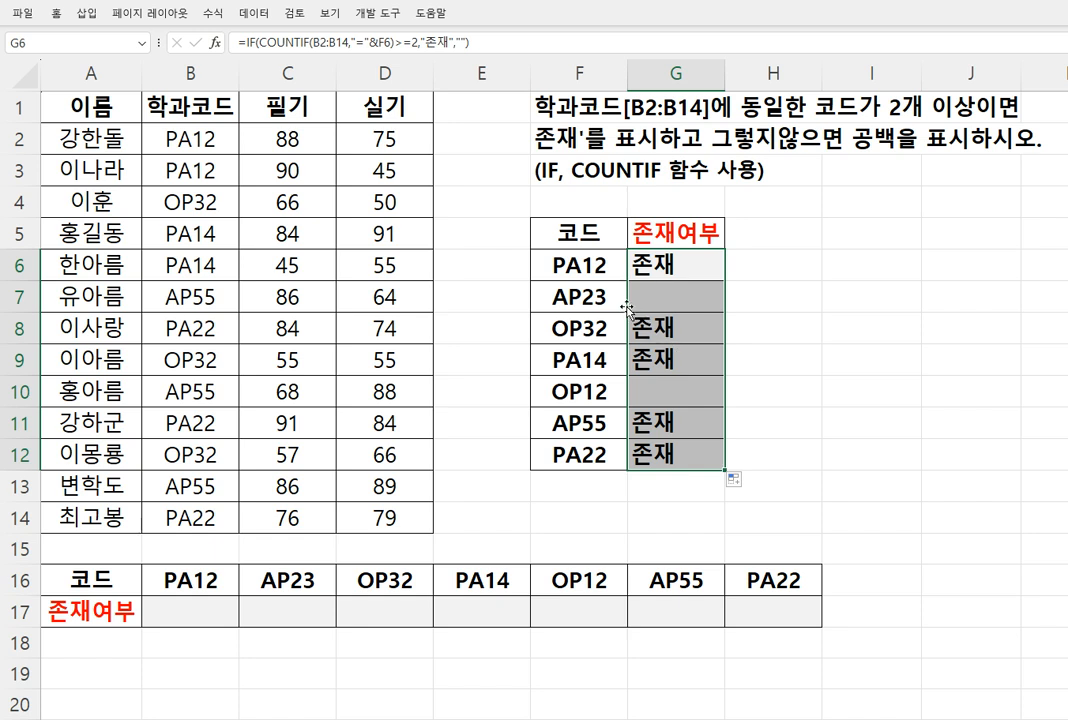
click(648, 271)
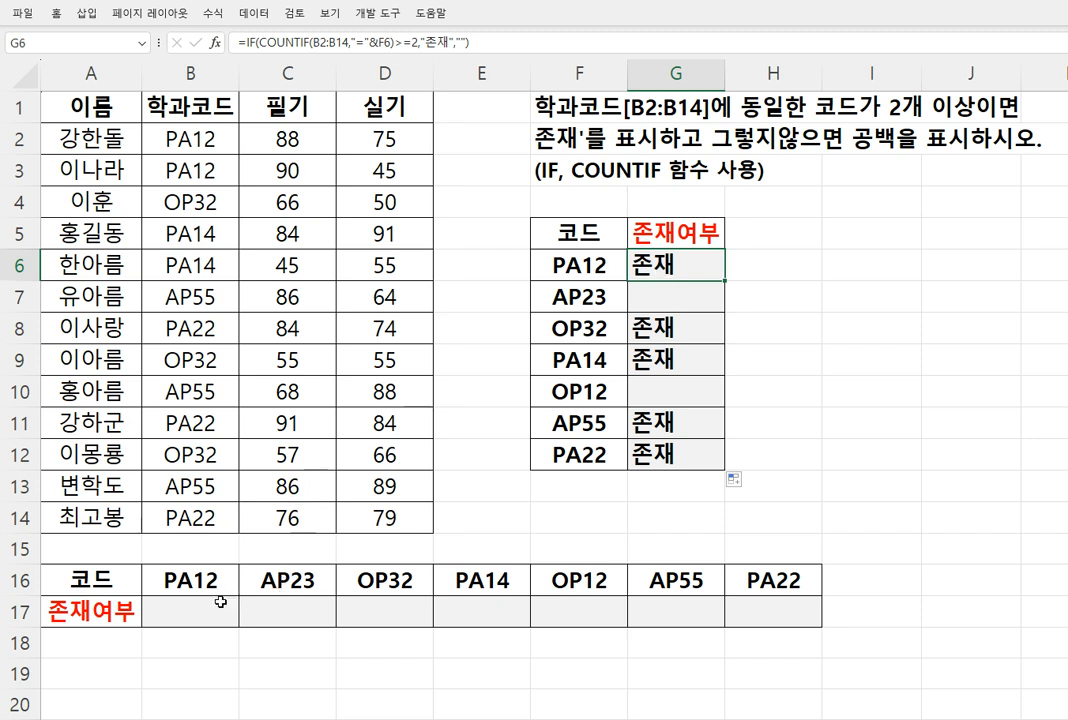
Start an IF function in B17 and open its function arguments
drag(219, 603, 722, 620)
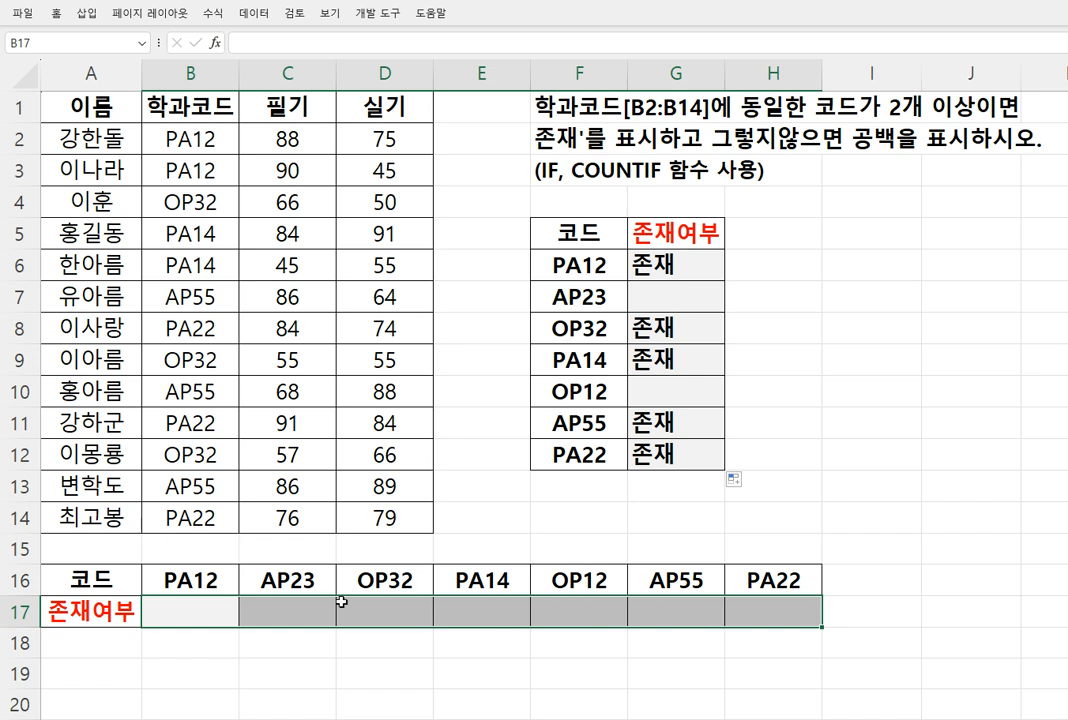
click(217, 608)
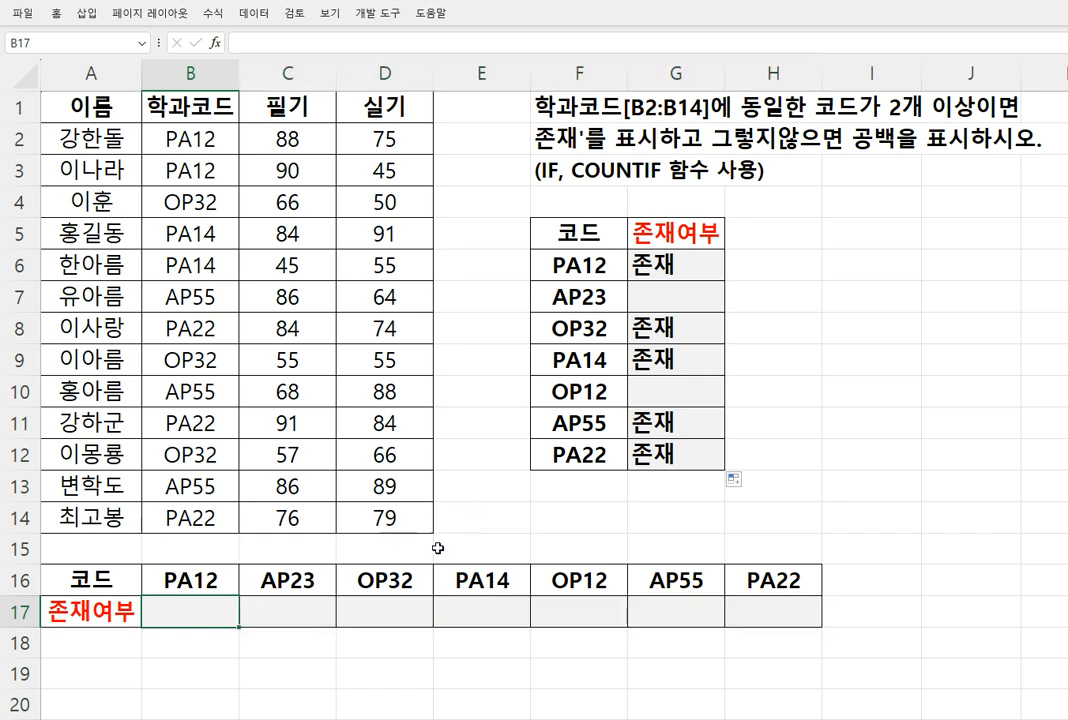
text(==if)
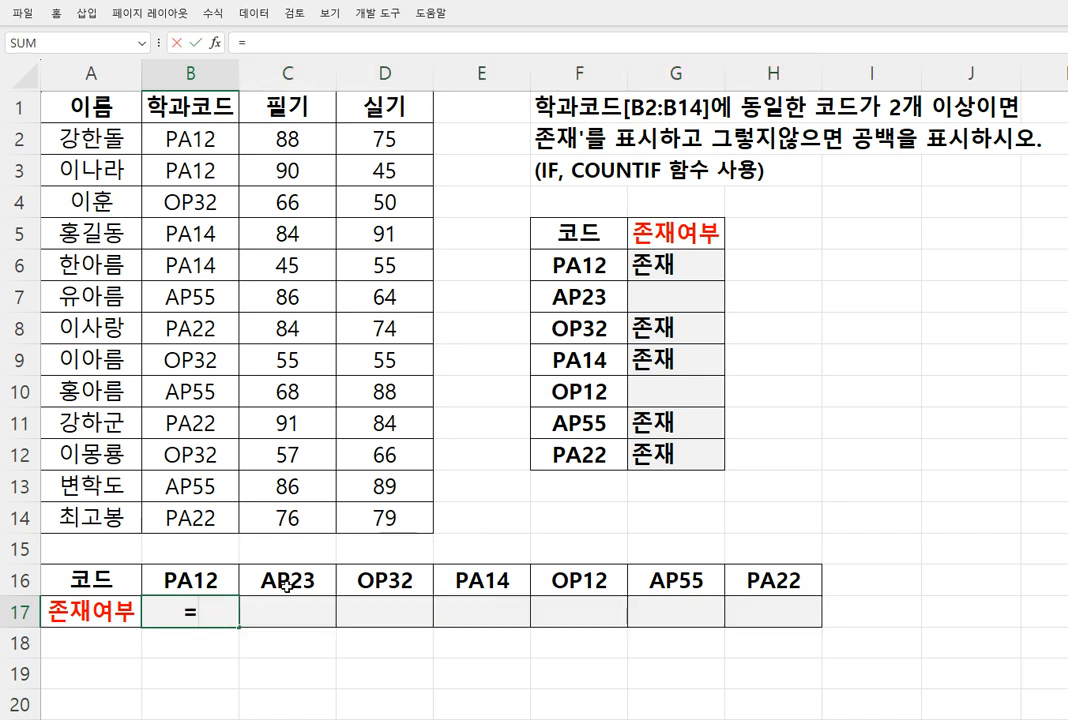
key(Tab)
key(ctrl+a)
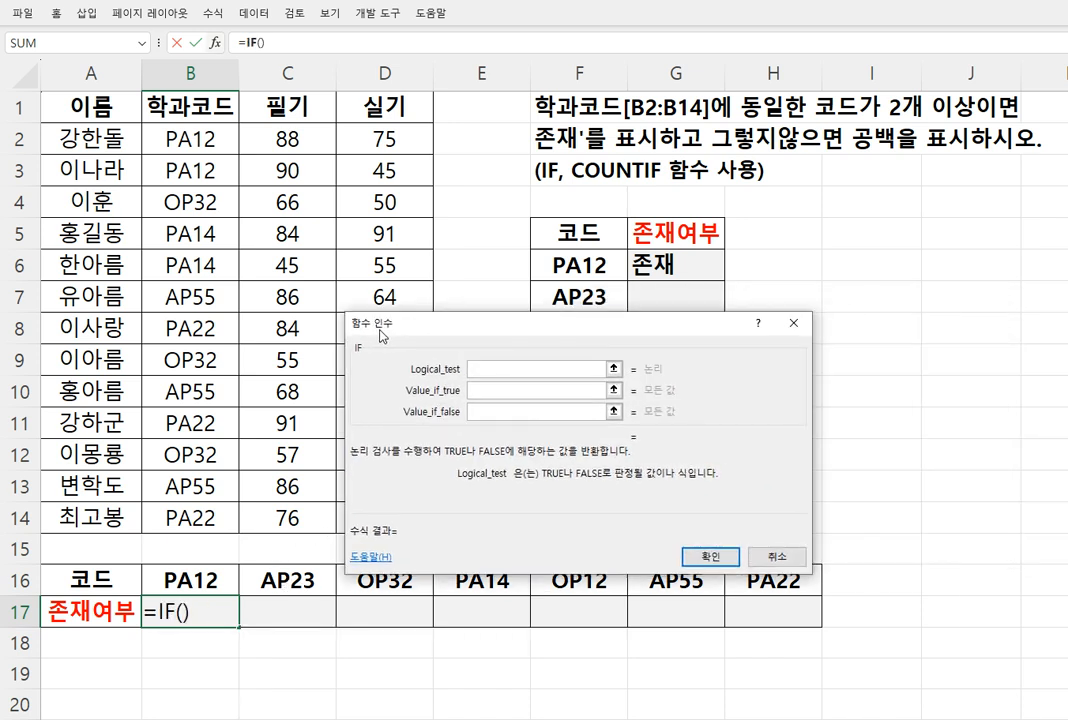
Nest a COUNTIF function in the logical test of B17's IF and open the COUNTIF arguments
text(count)
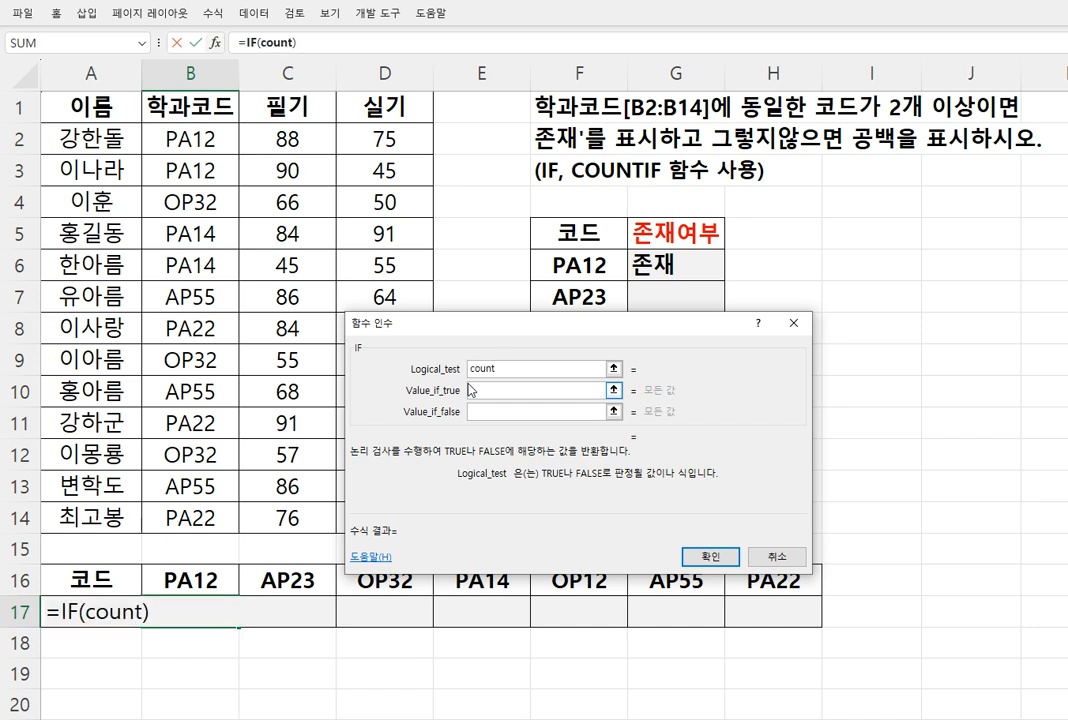
text(if())
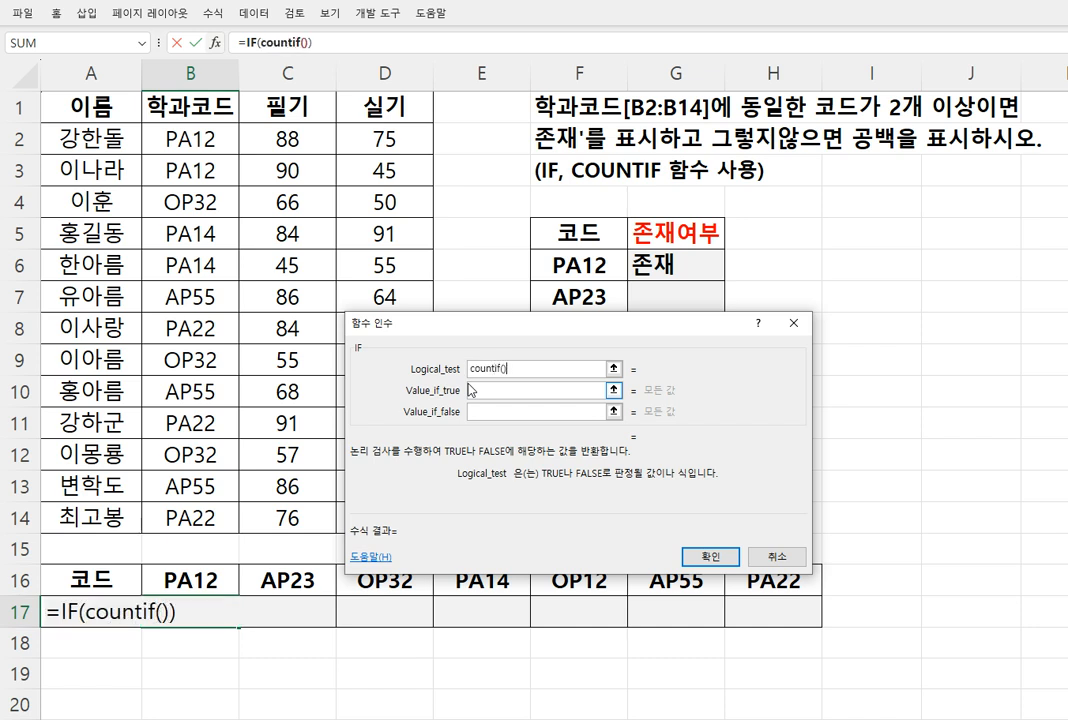
click(269, 43)
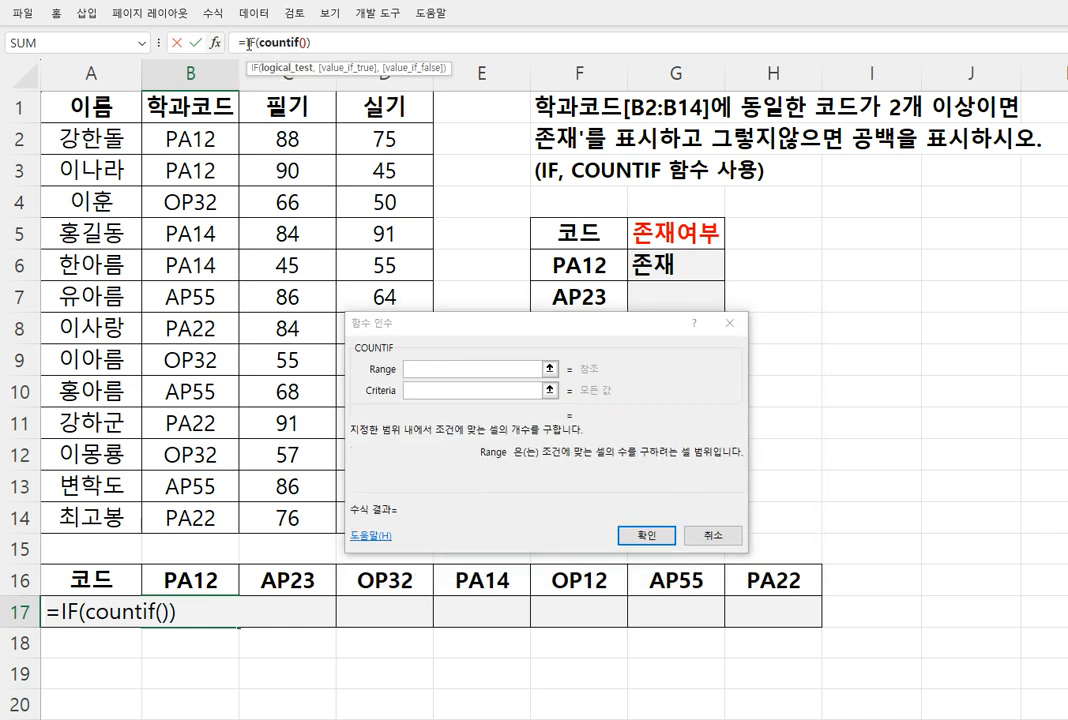
click(250, 43)
click(279, 43)
Set the COUNTIF range to B2:B14 and its criteria to "="&B16
drag(187, 137, 203, 511)
click(420, 392)
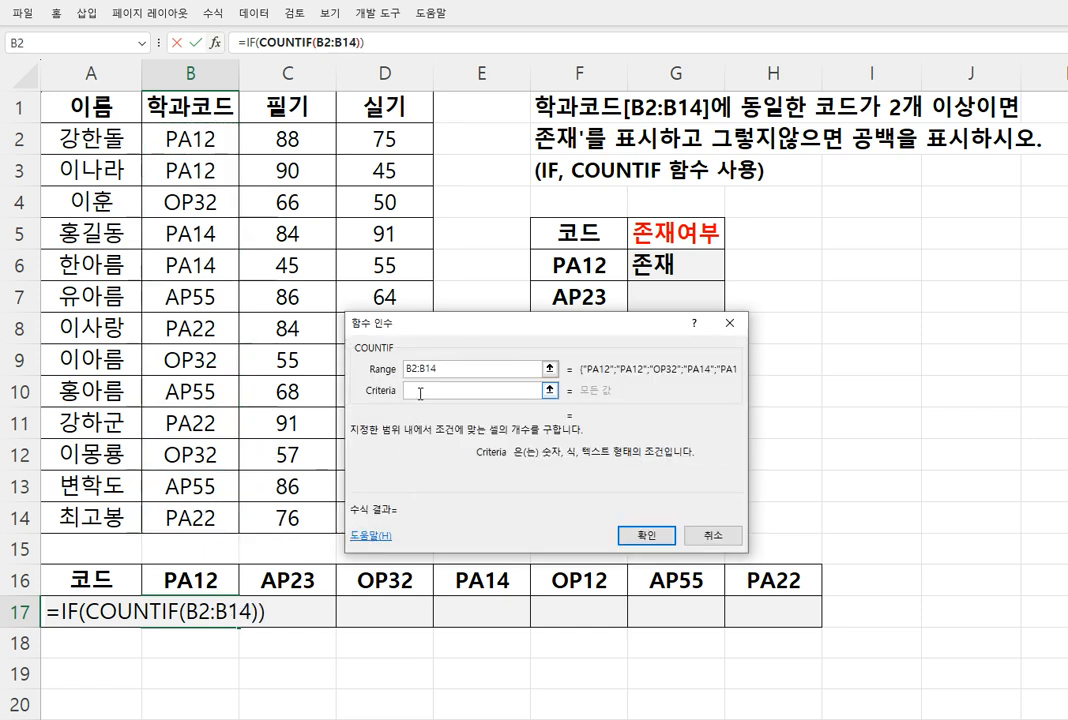
text("=")
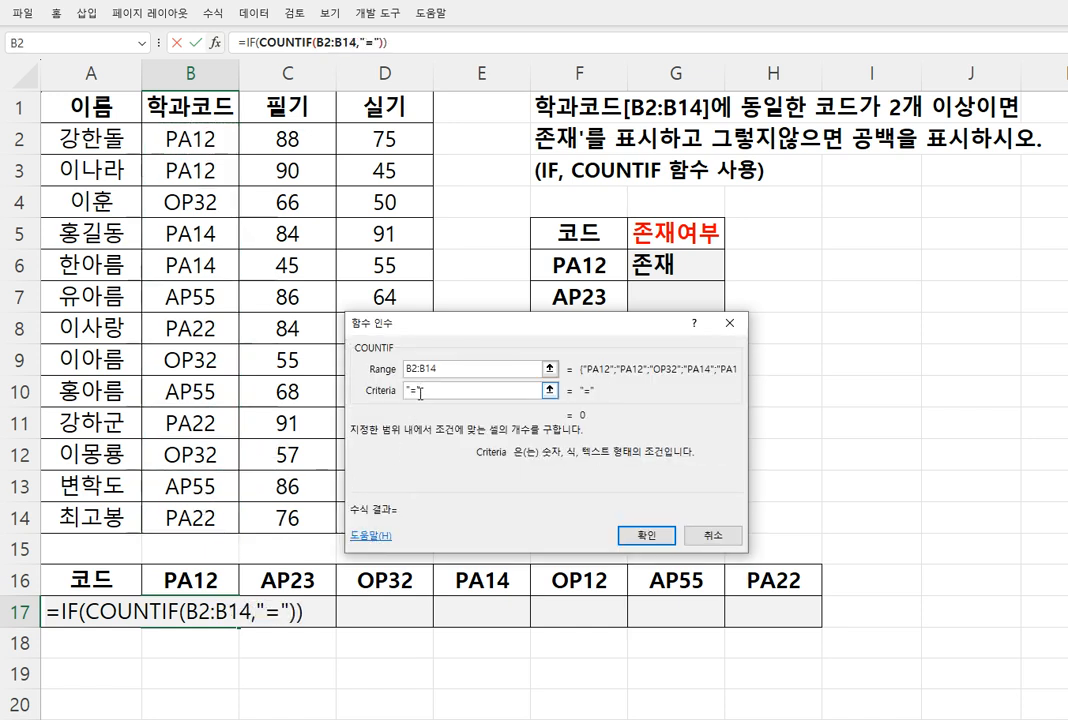
text(&)
click(200, 580)
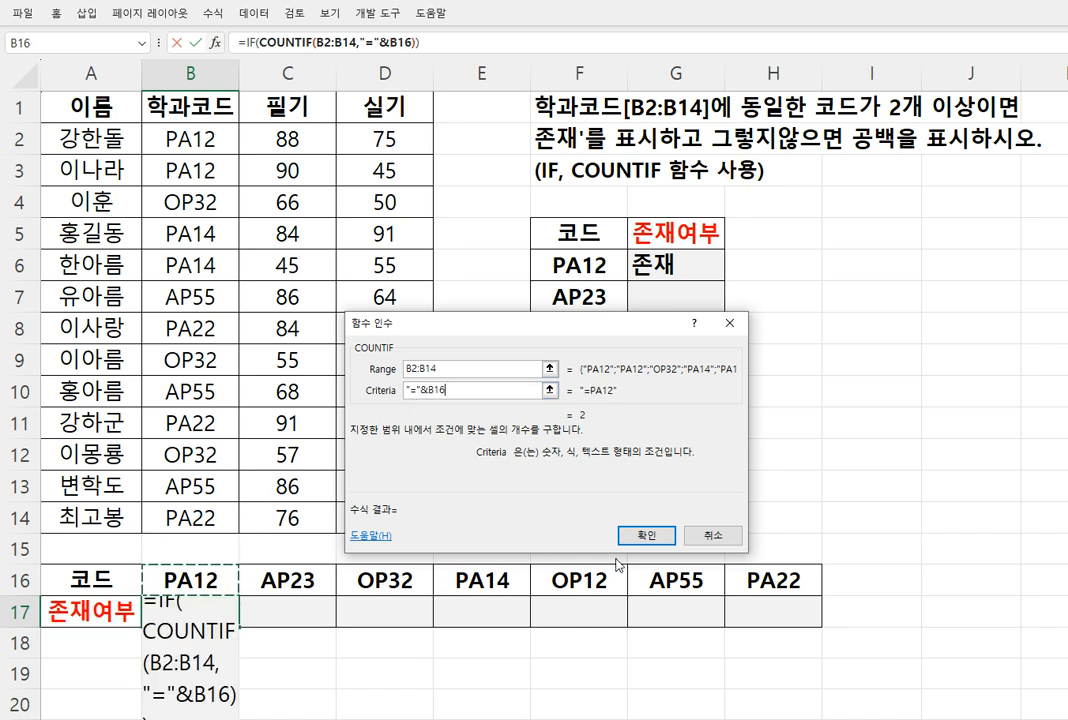
Return to the IF arguments of B17 and add >=2 after the COUNTIF in the logical test
click(241, 42)
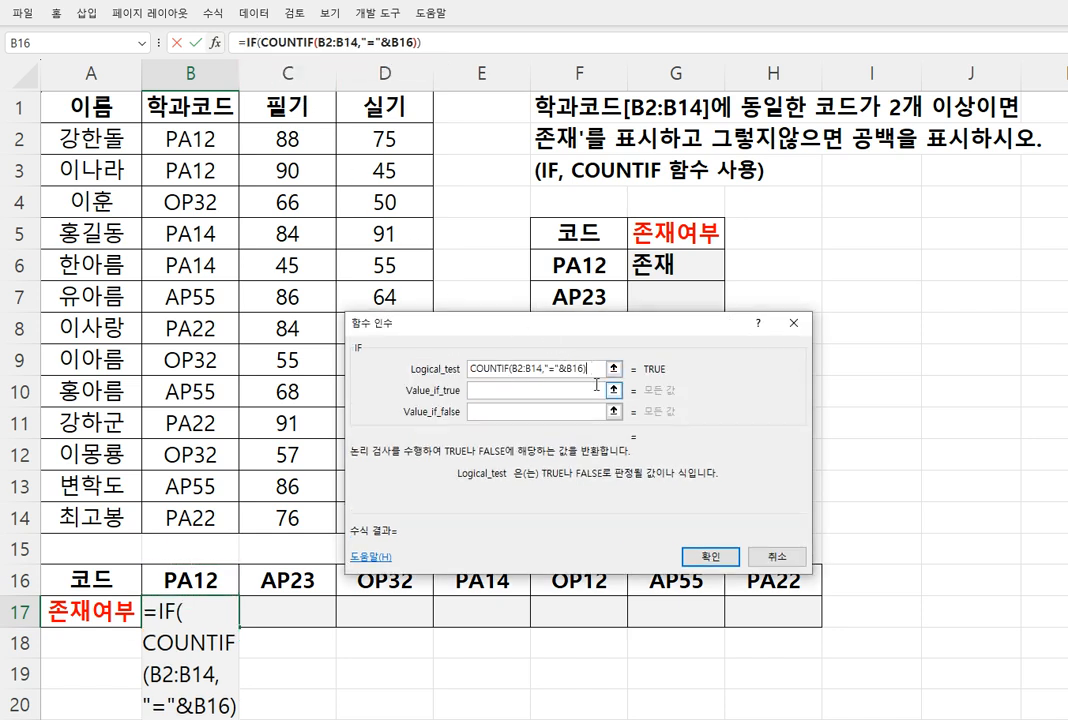
text(>=)
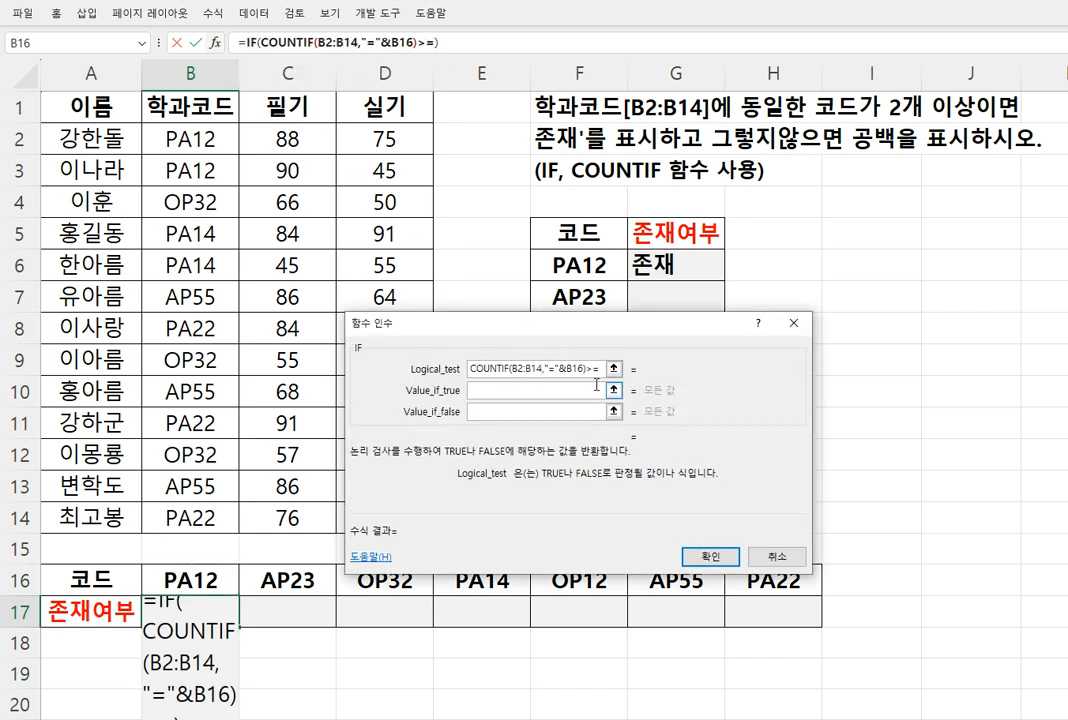
text(2)
Set the IF in B17 to return "존재" when true and "" when false, and confirm the formula
click(598, 390)
text("존)
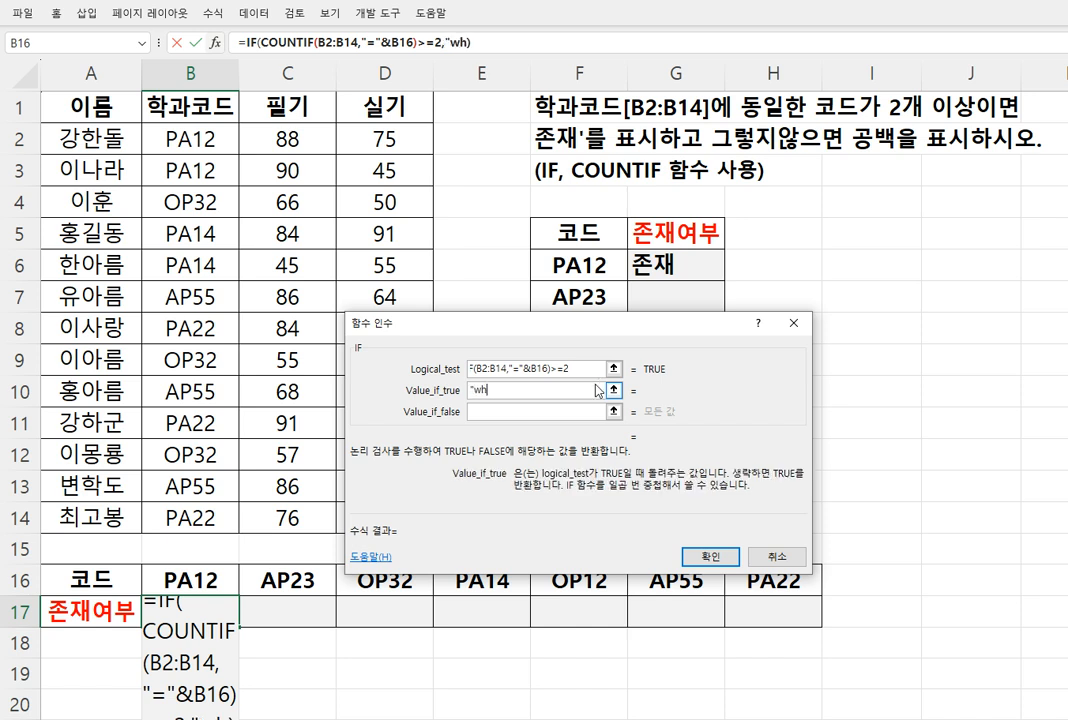
text(재")
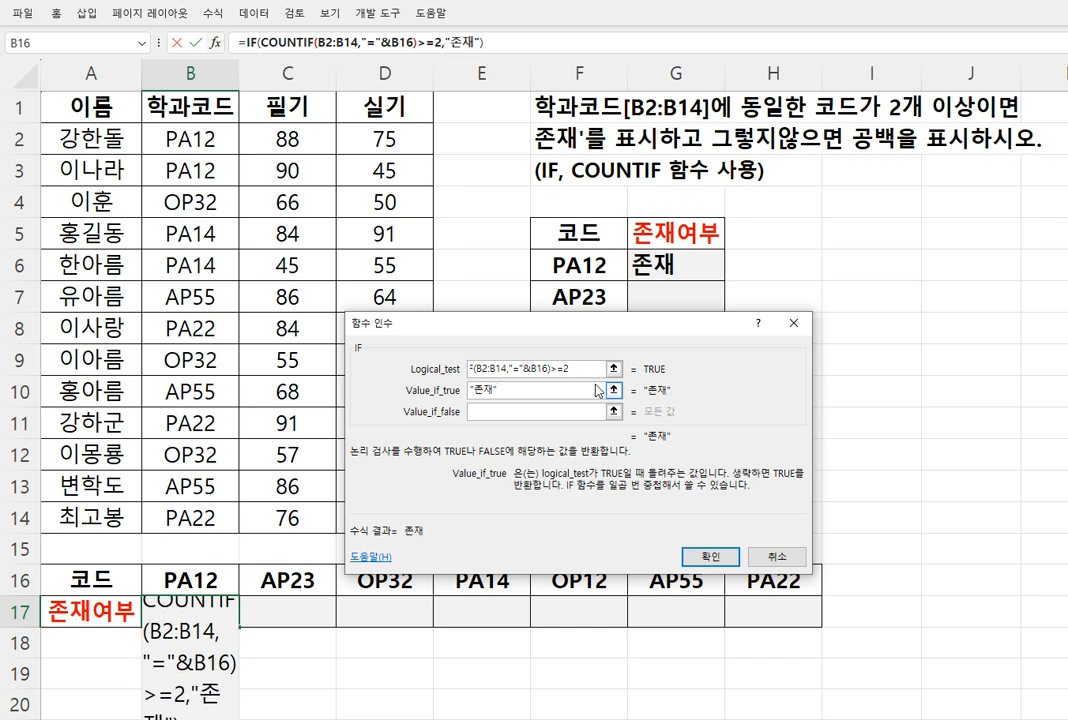
key(Tab)
text("")
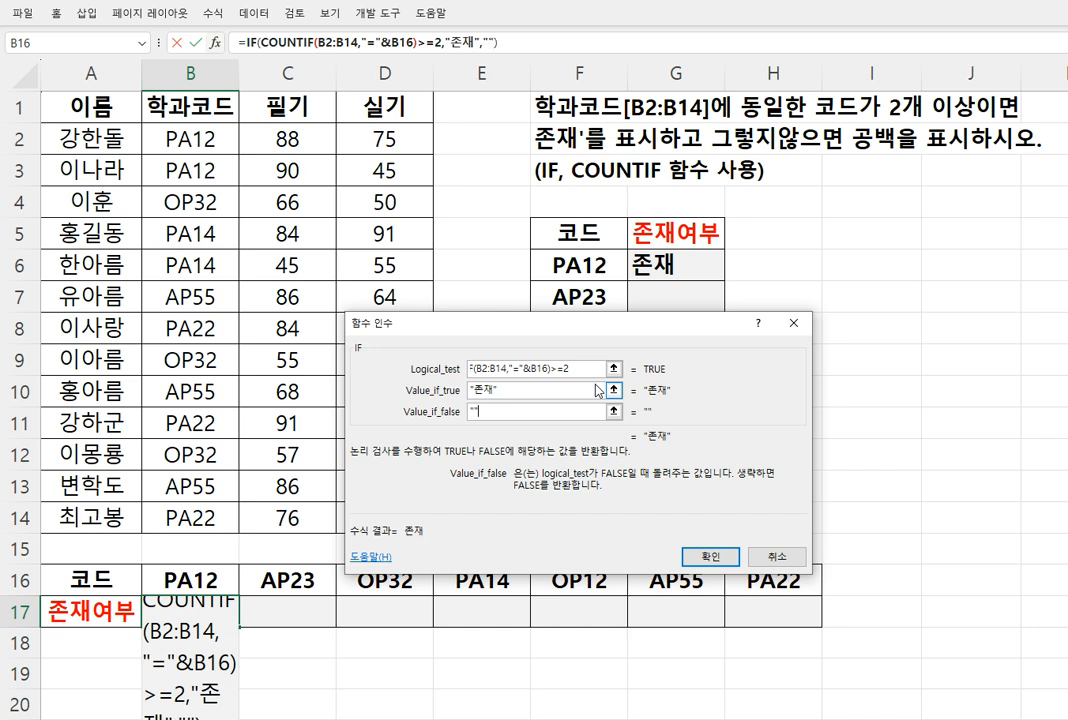
key(Return)
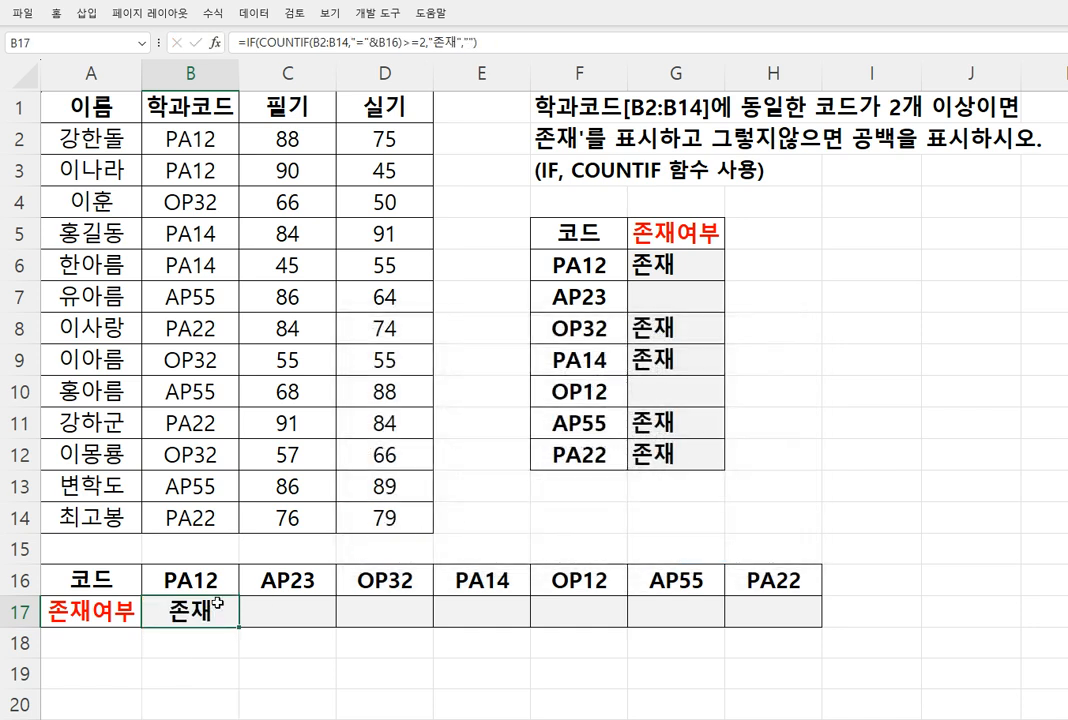
Fill the formula from B17 across to H17 and inspect the cell references in B17 and D17
drag(231, 622, 787, 634)
click(186, 610)
double_click(186, 610)
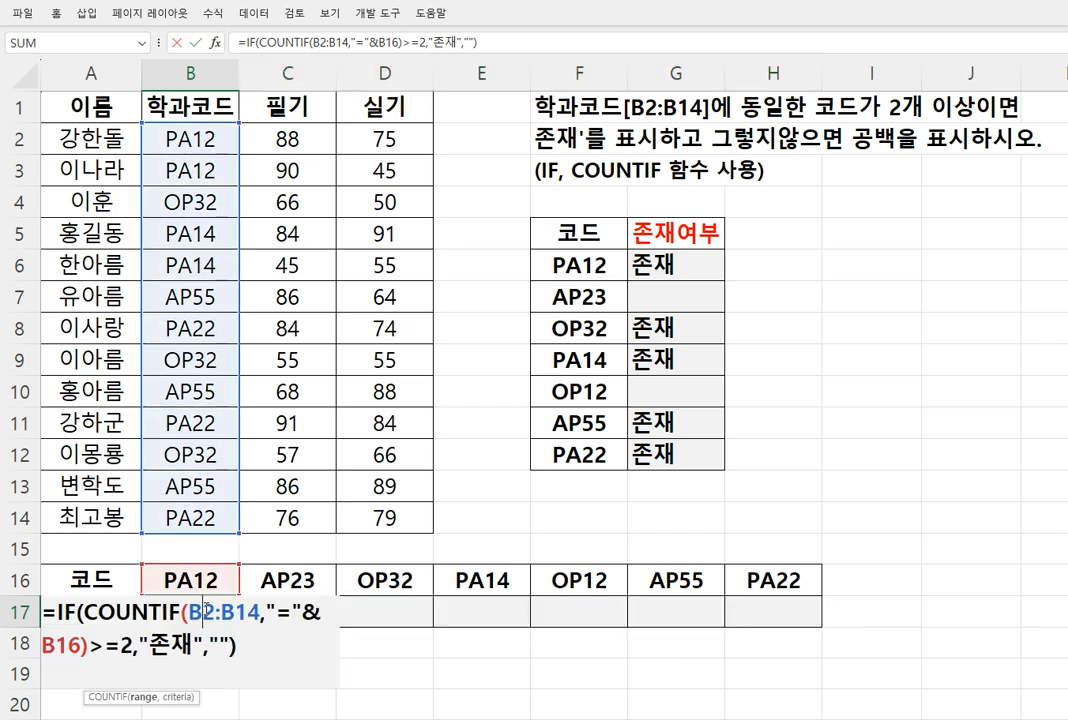
click(401, 613)
double_click(408, 611)
key(Escape)
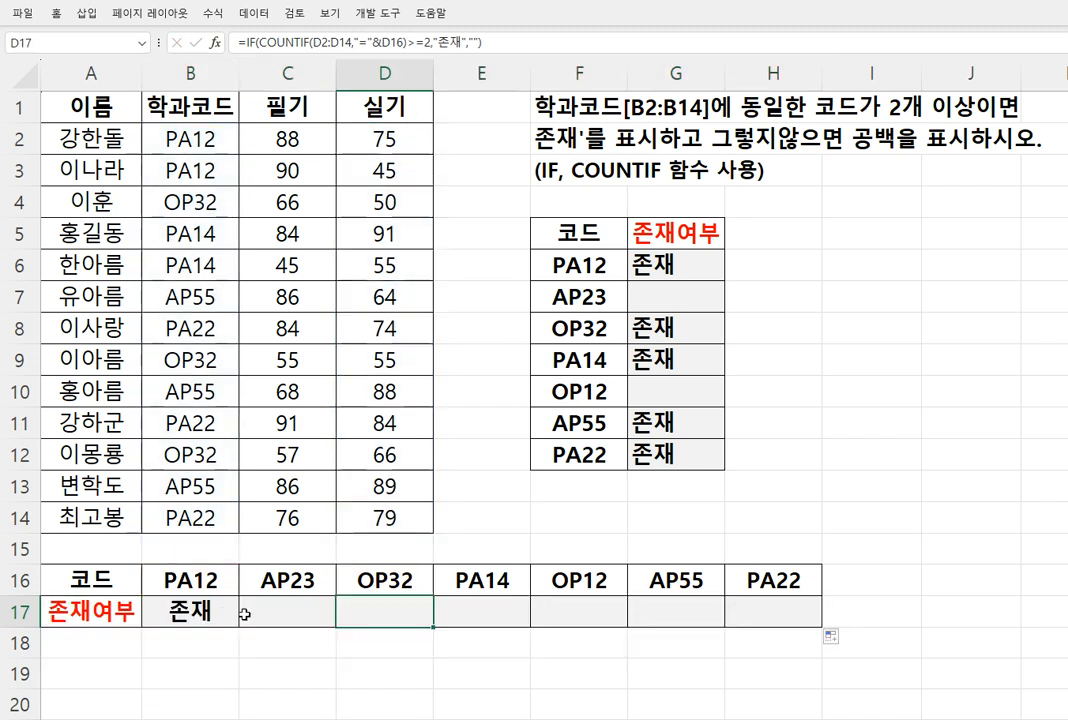
Change the COUNTIF range in B17 to the absolute reference $B$2:$B$14 and fill the formula across to H17
click(205, 612)
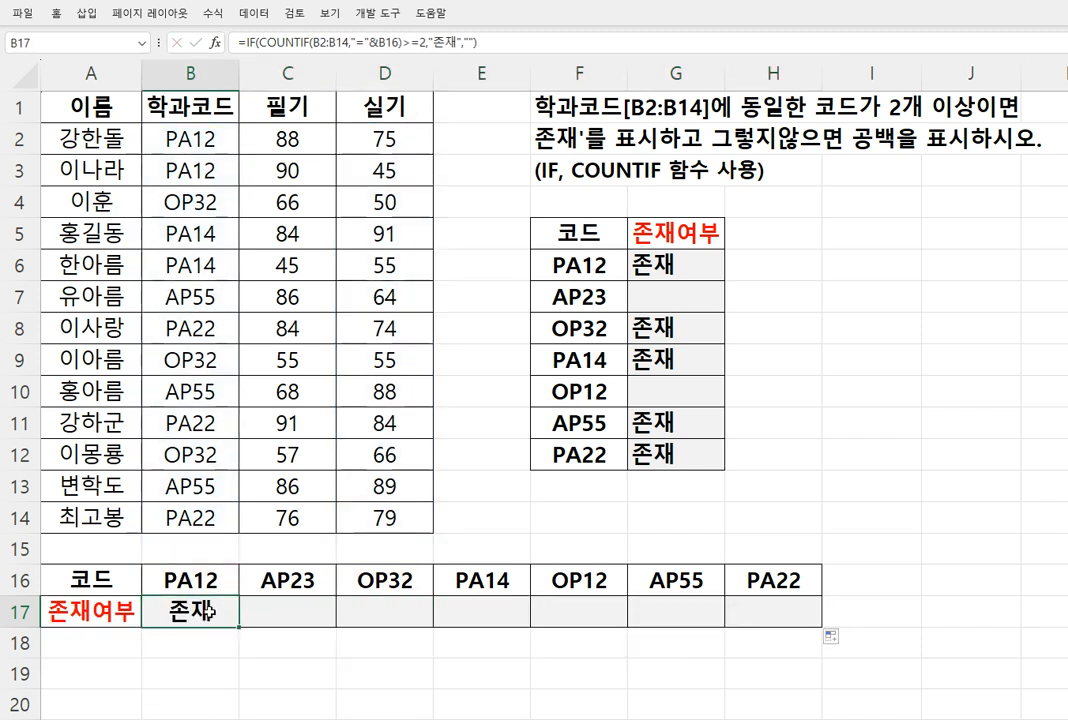
click(214, 43)
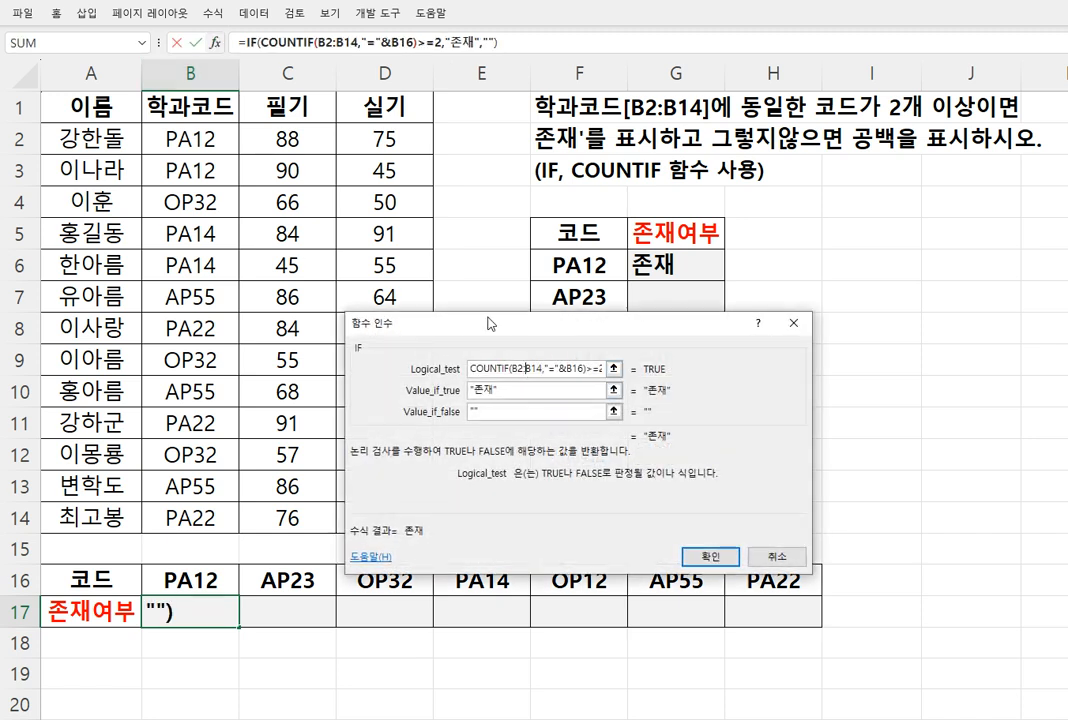
click(257, 43)
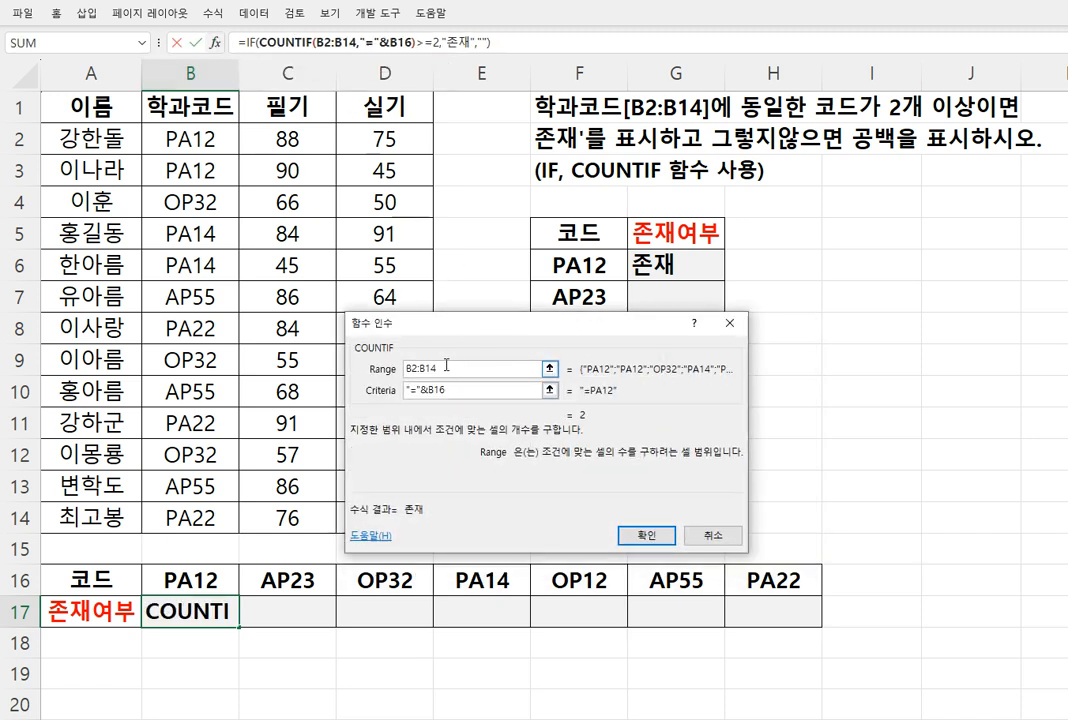
drag(450, 367, 377, 366)
key(F4)
key(Return)
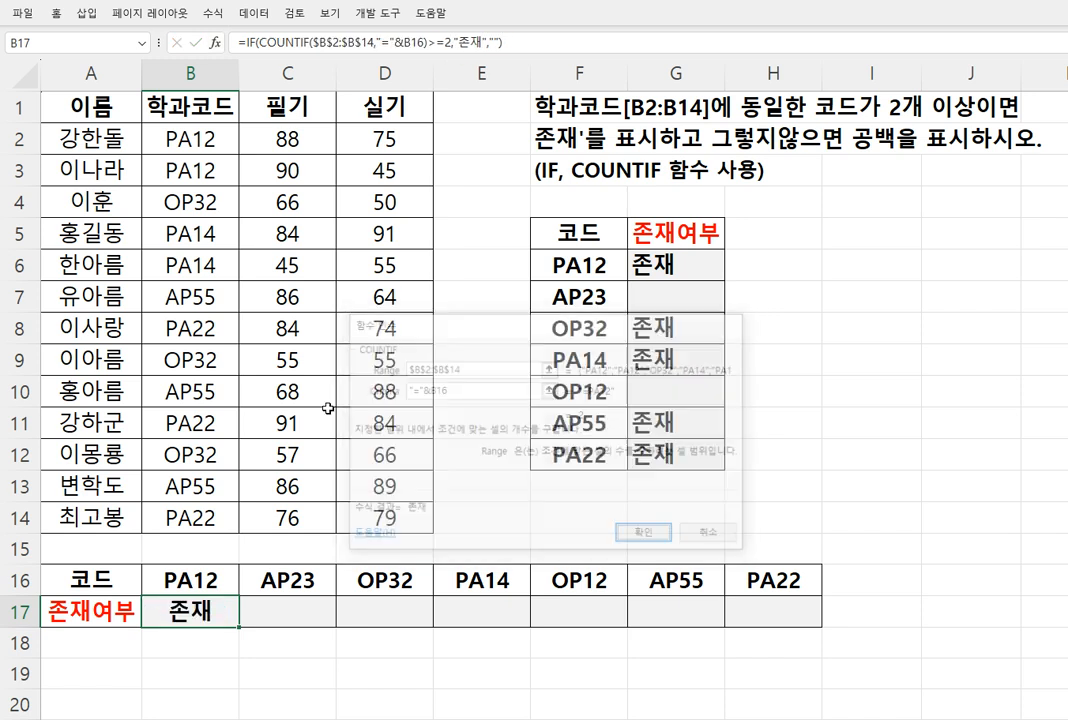
drag(241, 629, 822, 627)
Examine the range and criteria references in the copied formulas of C17, D17 and H17
double_click(287, 615)
key(Escape)
double_click(383, 615)
key(Escape)
click(757, 606)
double_click(757, 606)
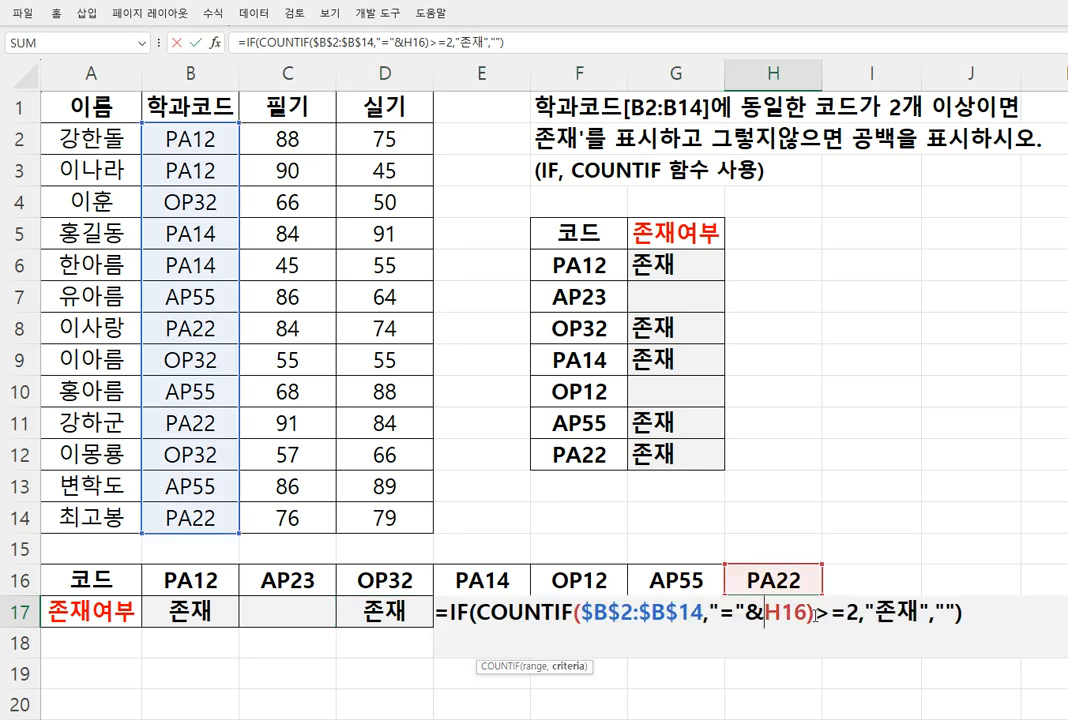
key(Escape)
click(576, 539)
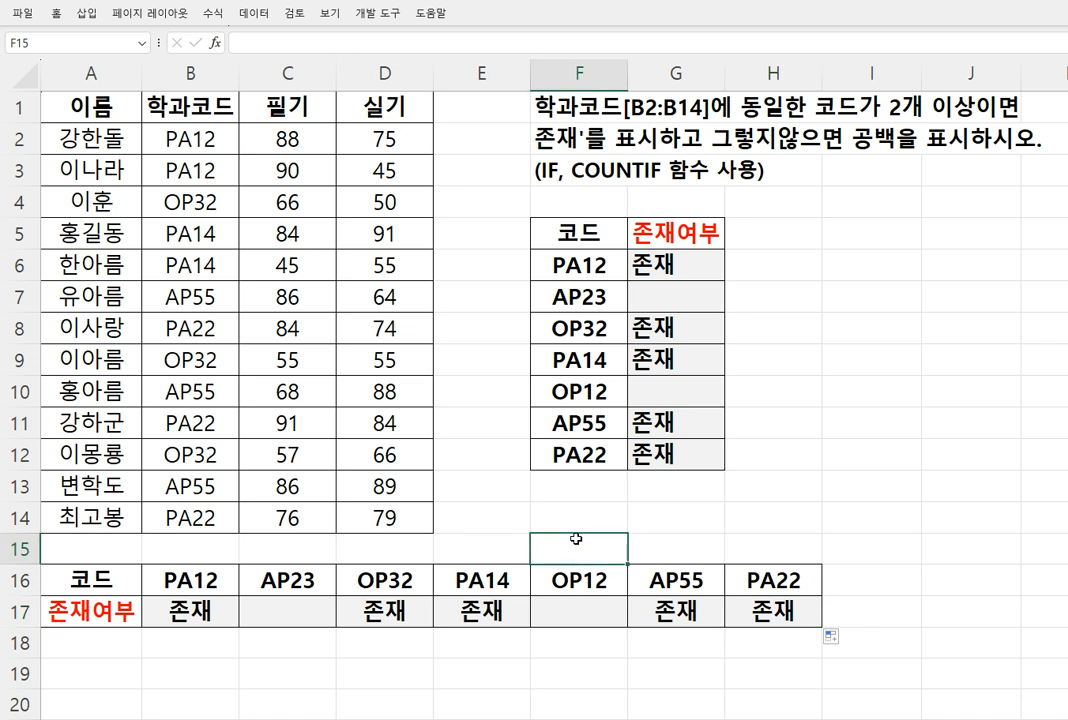
double_click(753, 613)
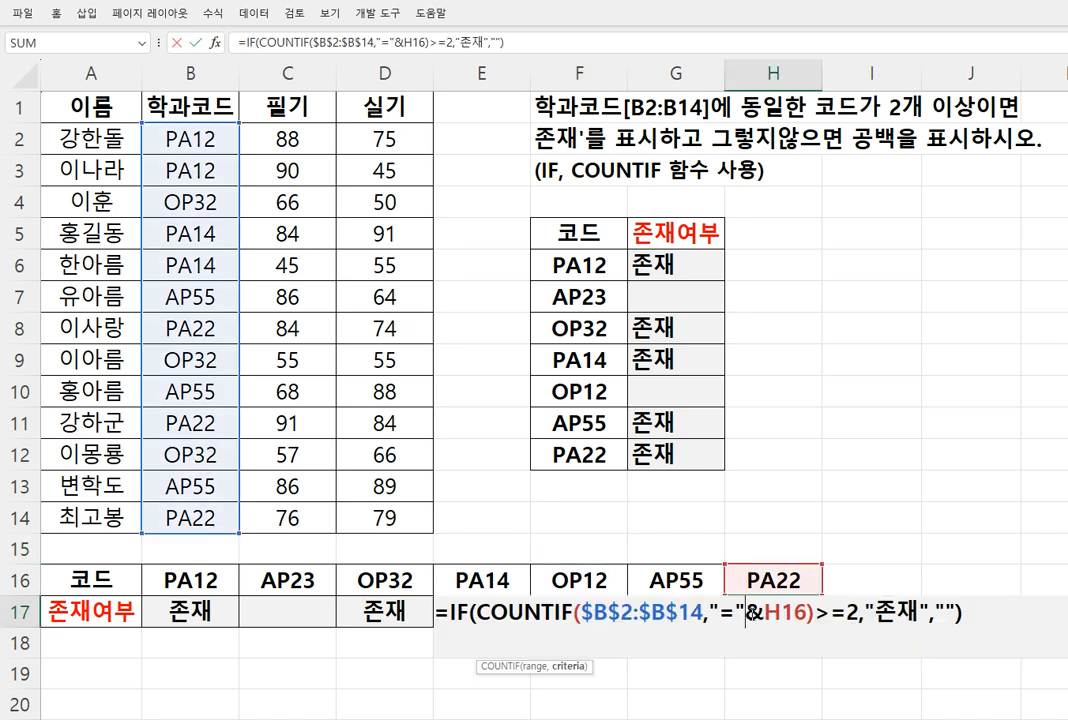
key(Escape)
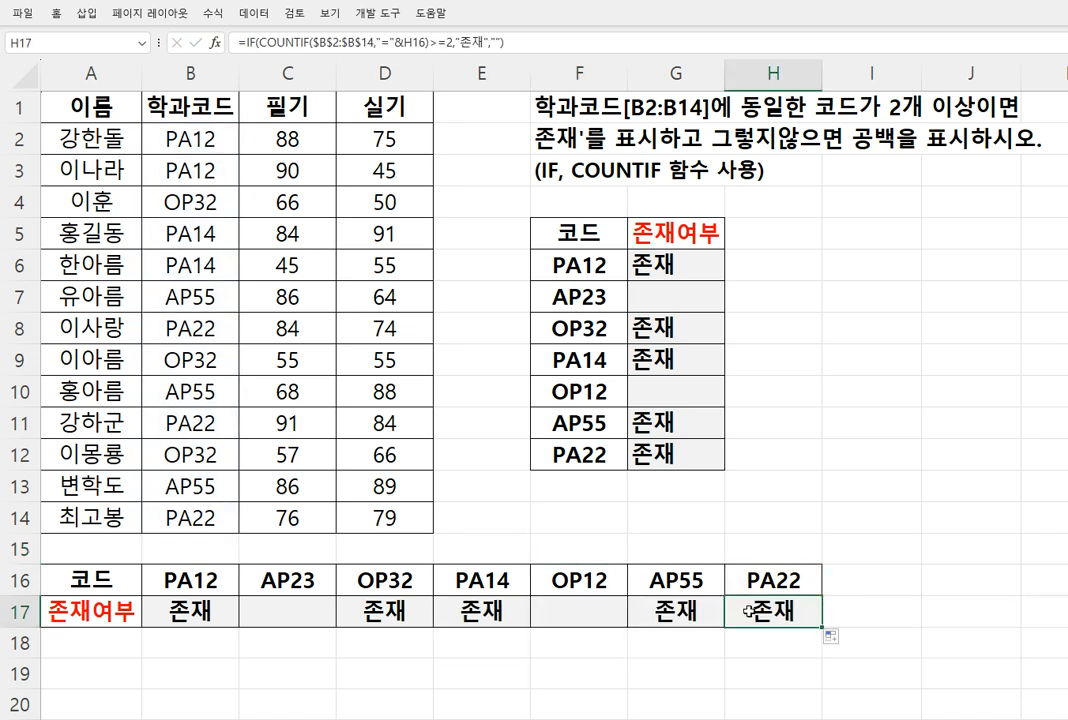